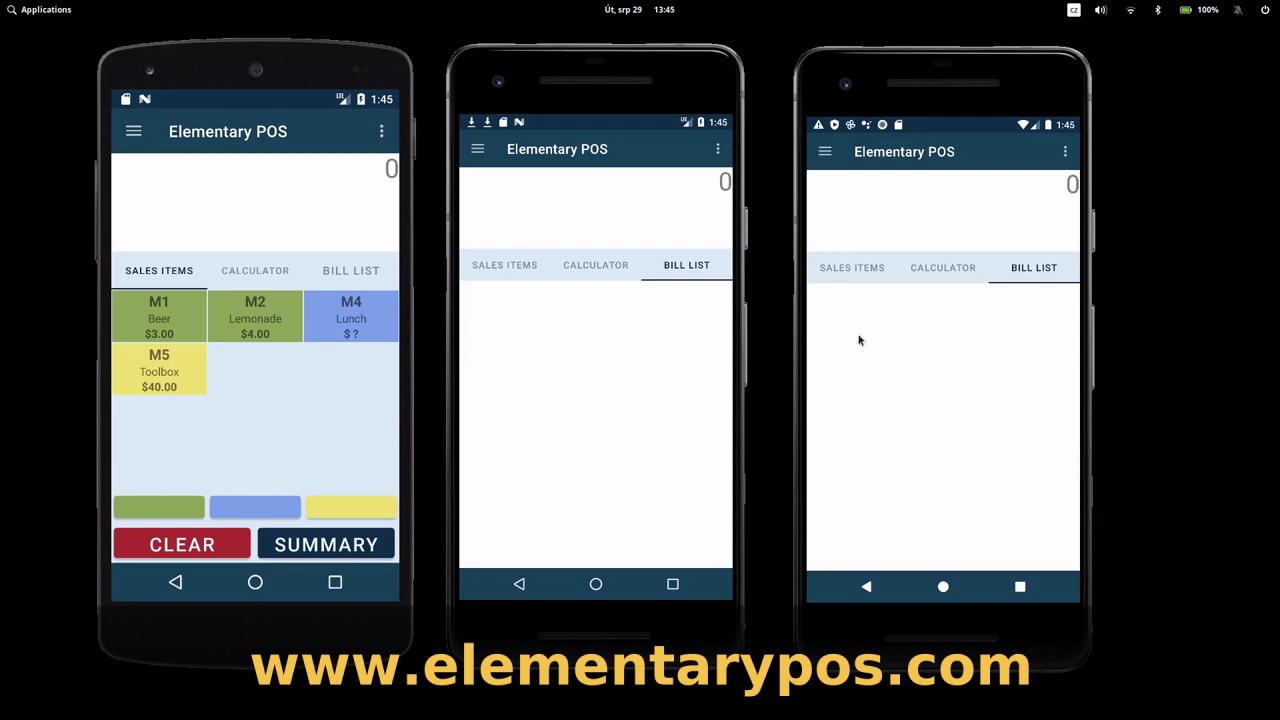
{"action": "left_click", "coordinate": [955, 268]}
{"action": "left_click", "coordinate": [1027, 272]}
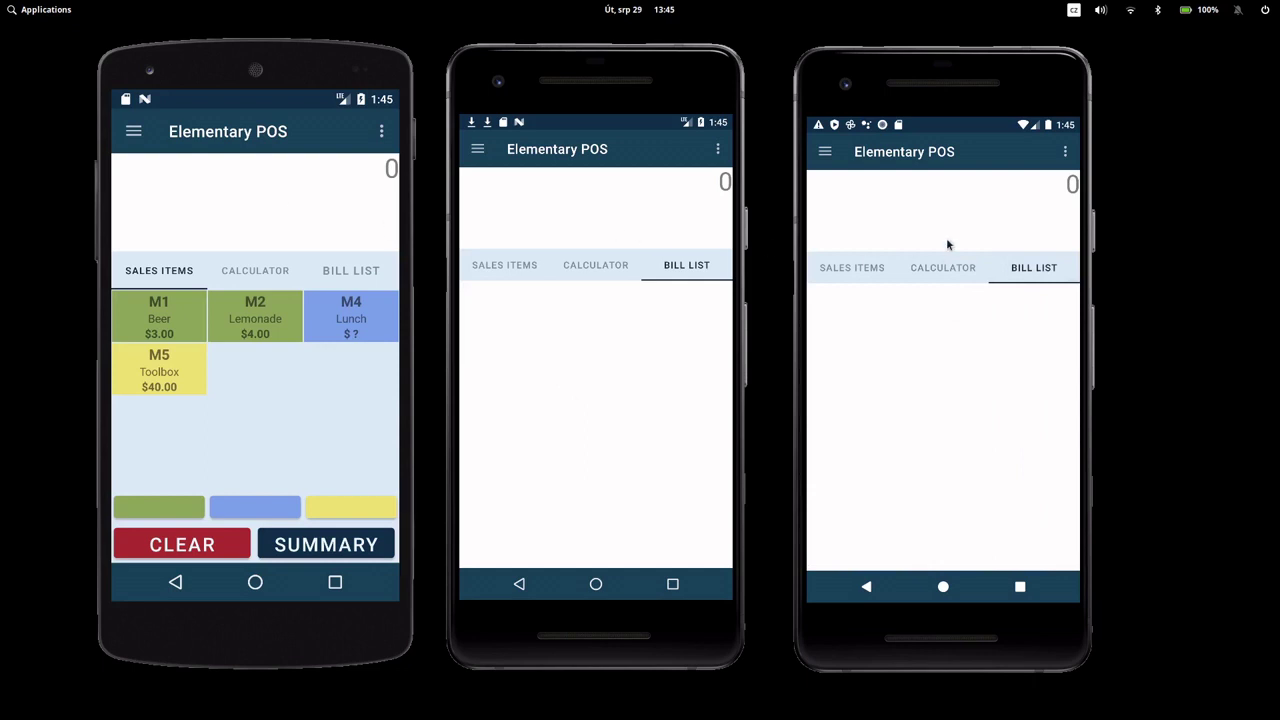
- On the first phone, ring up one Beer and one Lemonade and put them on a new bill
{"action": "left_click", "coordinate": [167, 330]}
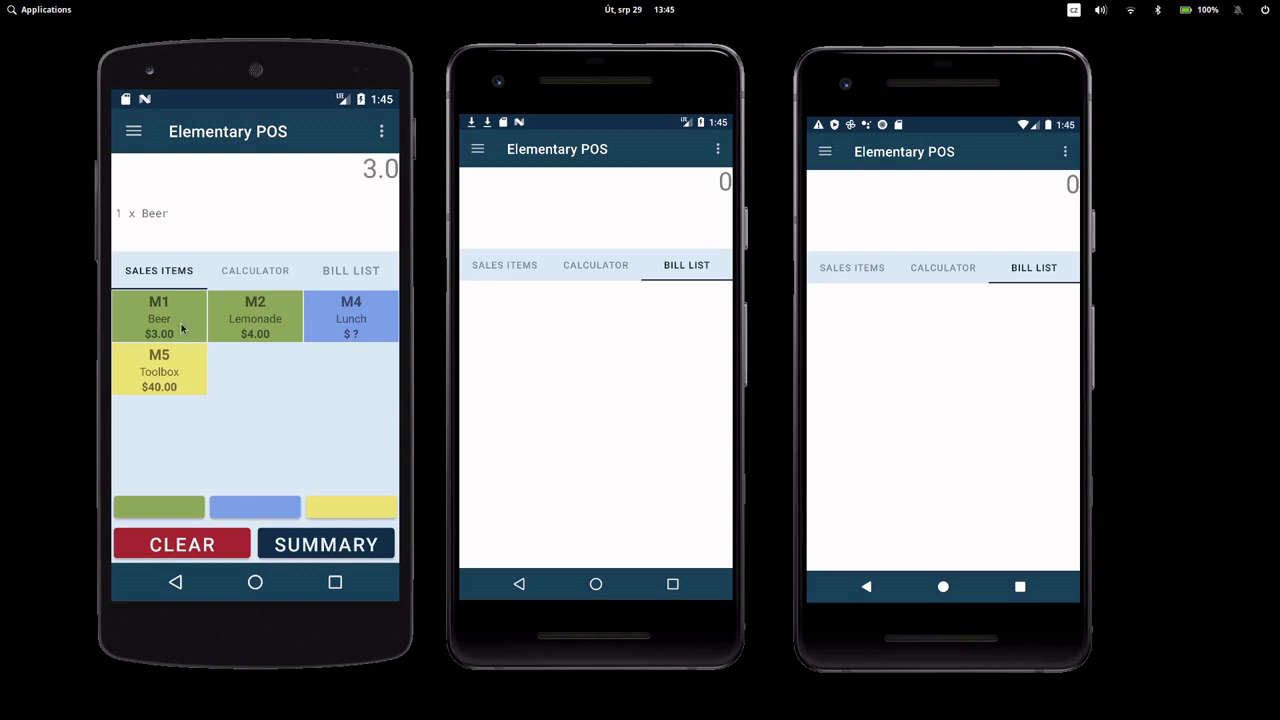
{"action": "left_click", "coordinate": [248, 330]}
{"action": "left_click", "coordinate": [293, 548]}
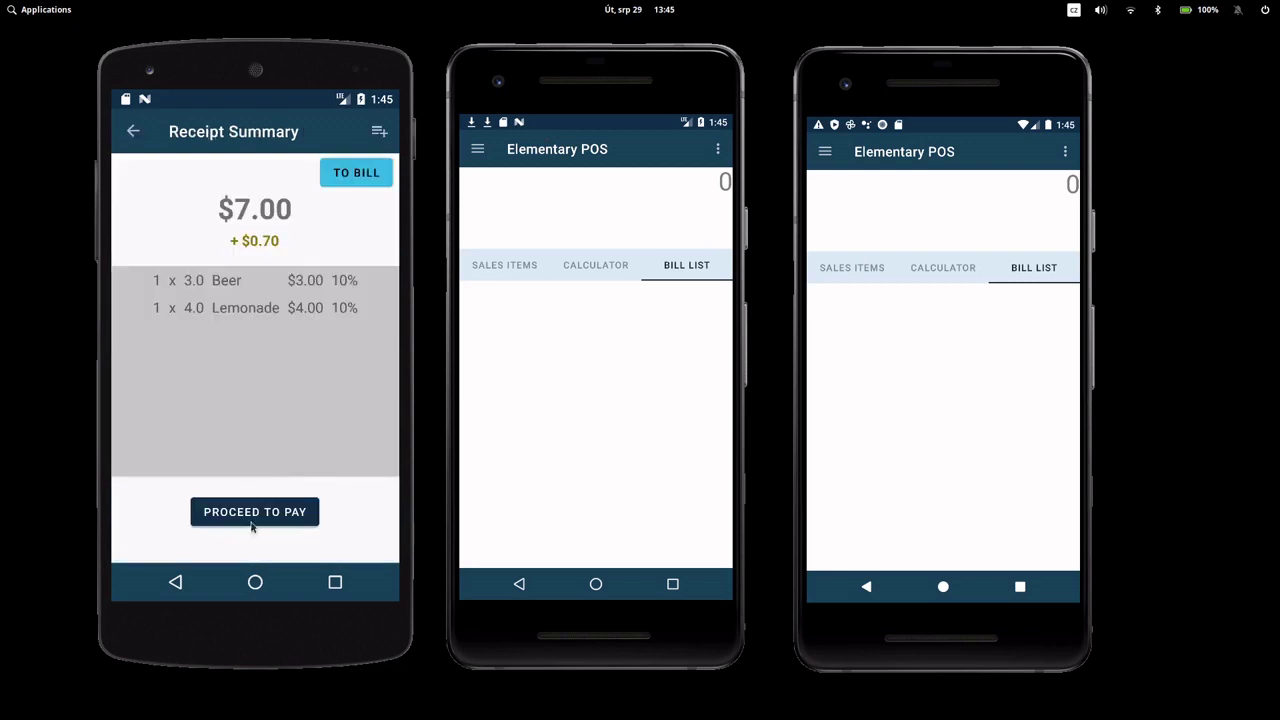
{"action": "left_click", "coordinate": [350, 177]}
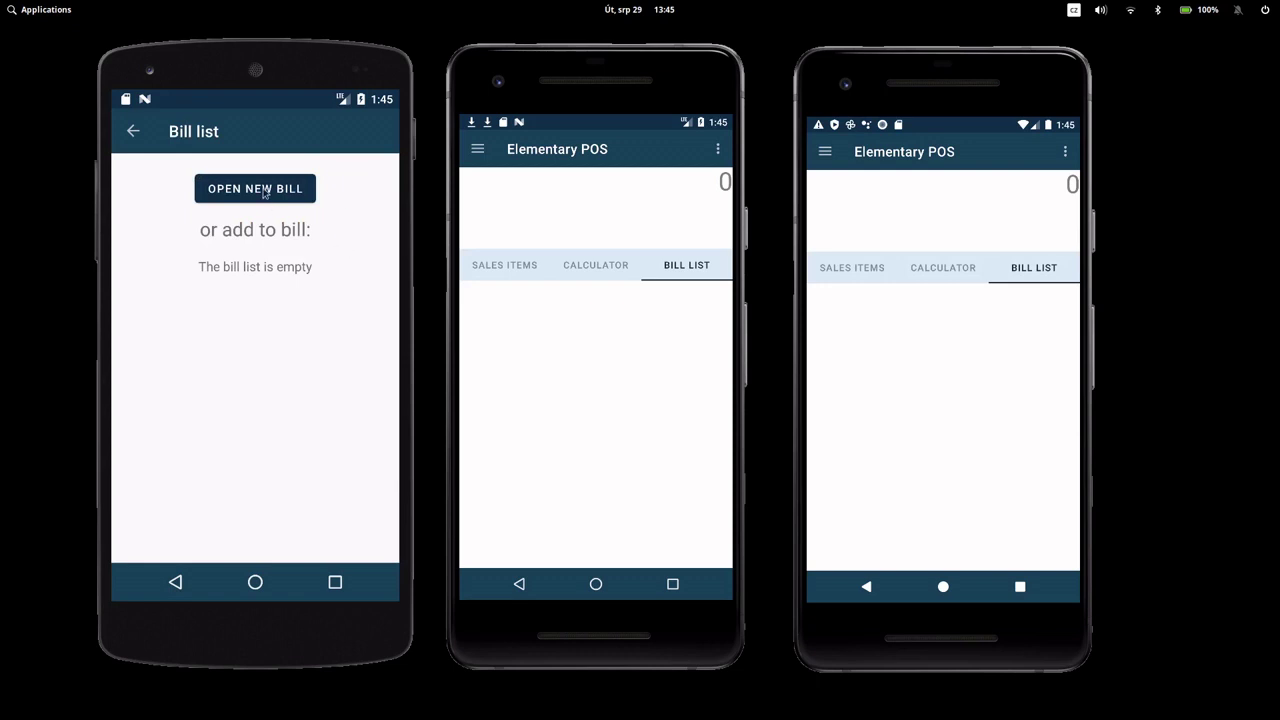
{"action": "left_click", "coordinate": [264, 193]}
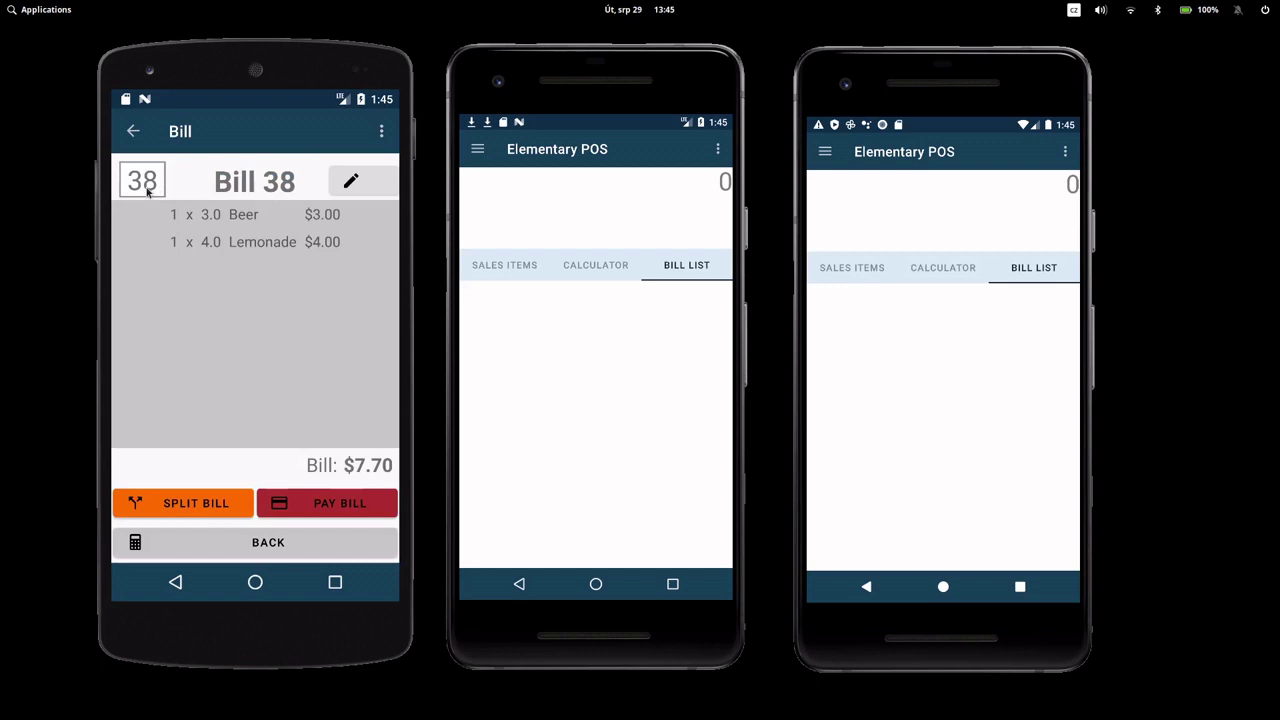
- Change the open bill's number to 6 and rename the bill with the customer's first name
{"action": "left_click", "coordinate": [145, 190]}
{"action": "left_click", "coordinate": [224, 276]}
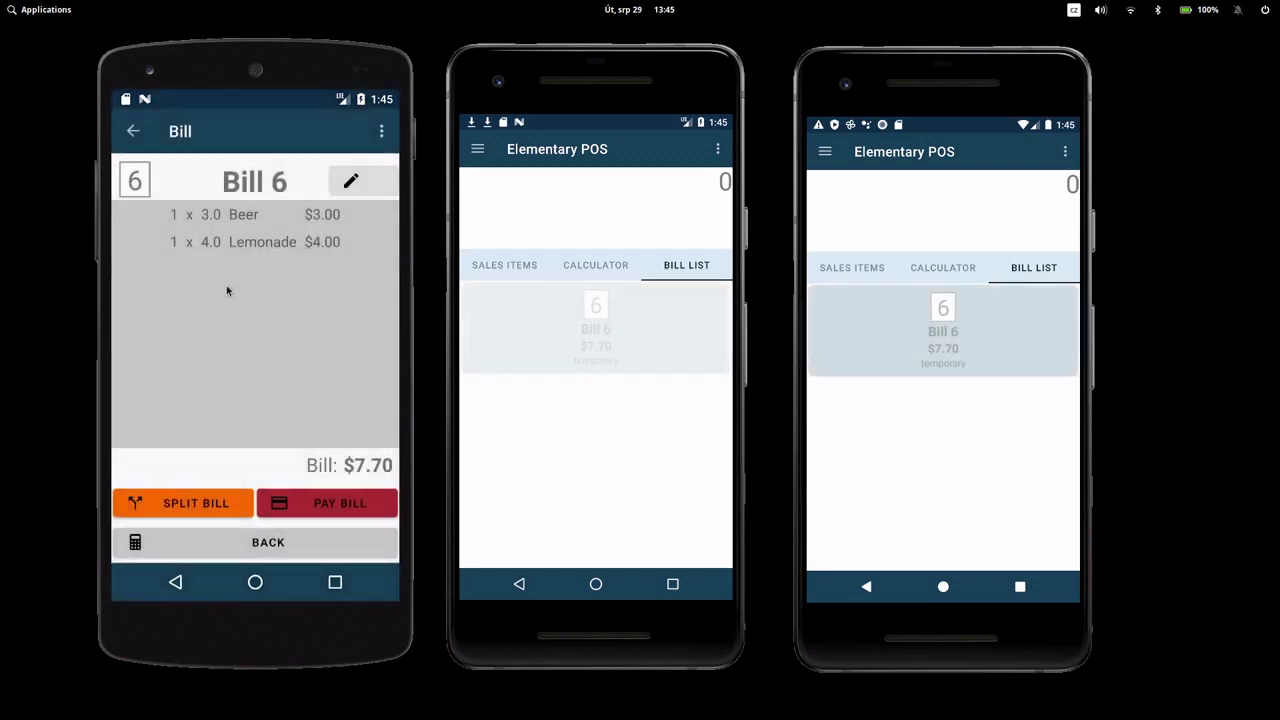
{"action": "left_click", "coordinate": [350, 185]}
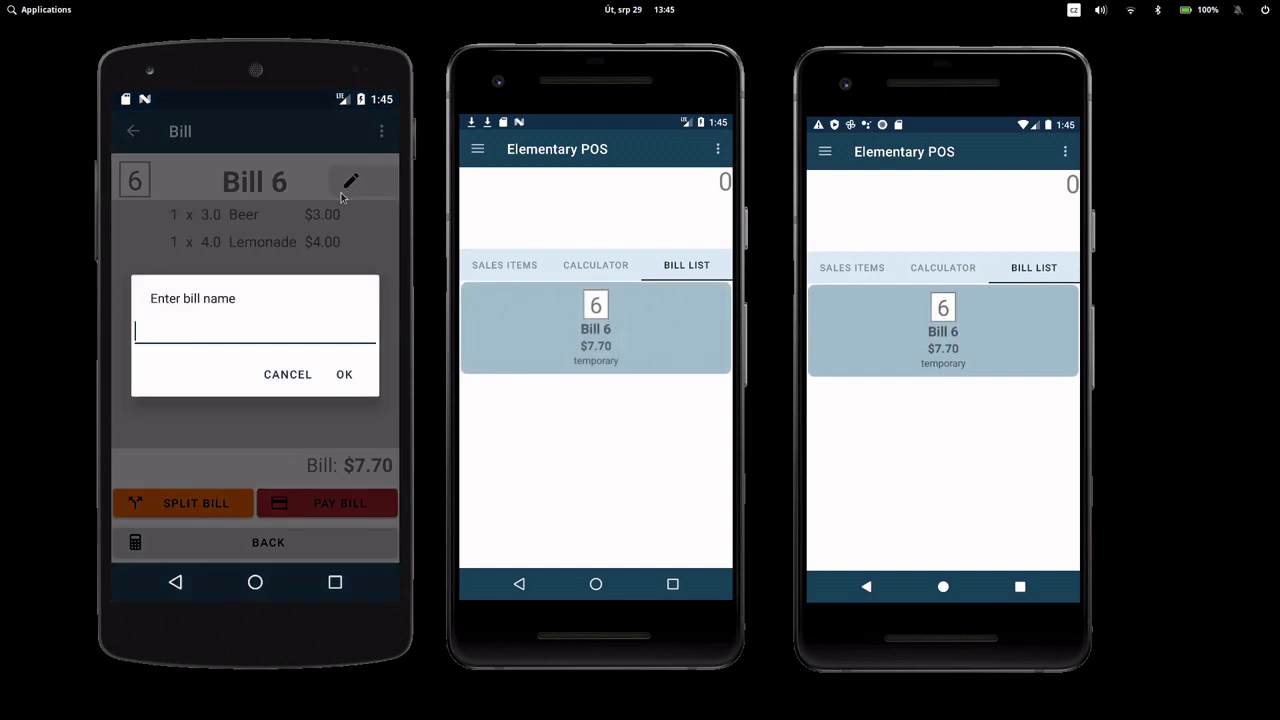
{"action": "type", "text": "John"}
{"action": "left_click", "coordinate": [353, 381]}
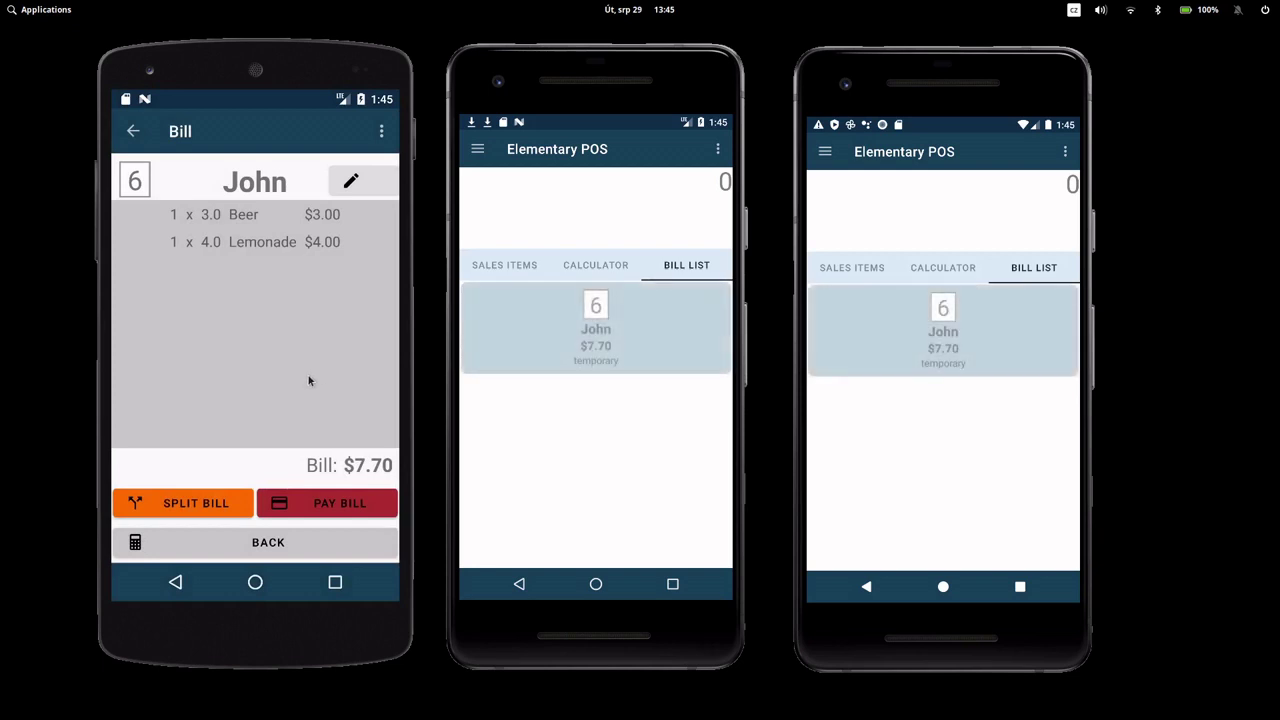
- Edit the item quantities on bill 6 to 1 Beer and 2 Lemonades, and save the bill
{"action": "left_click", "coordinate": [265, 337]}
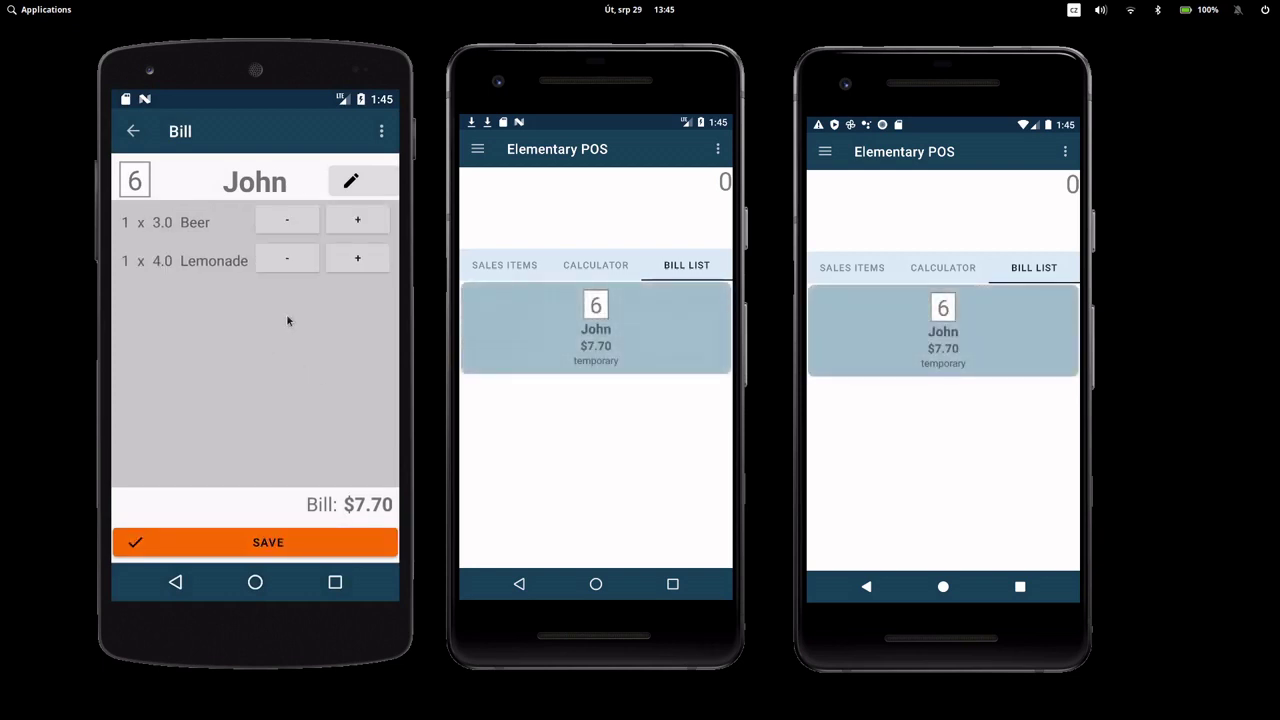
{"action": "left_click", "coordinate": [357, 222]}
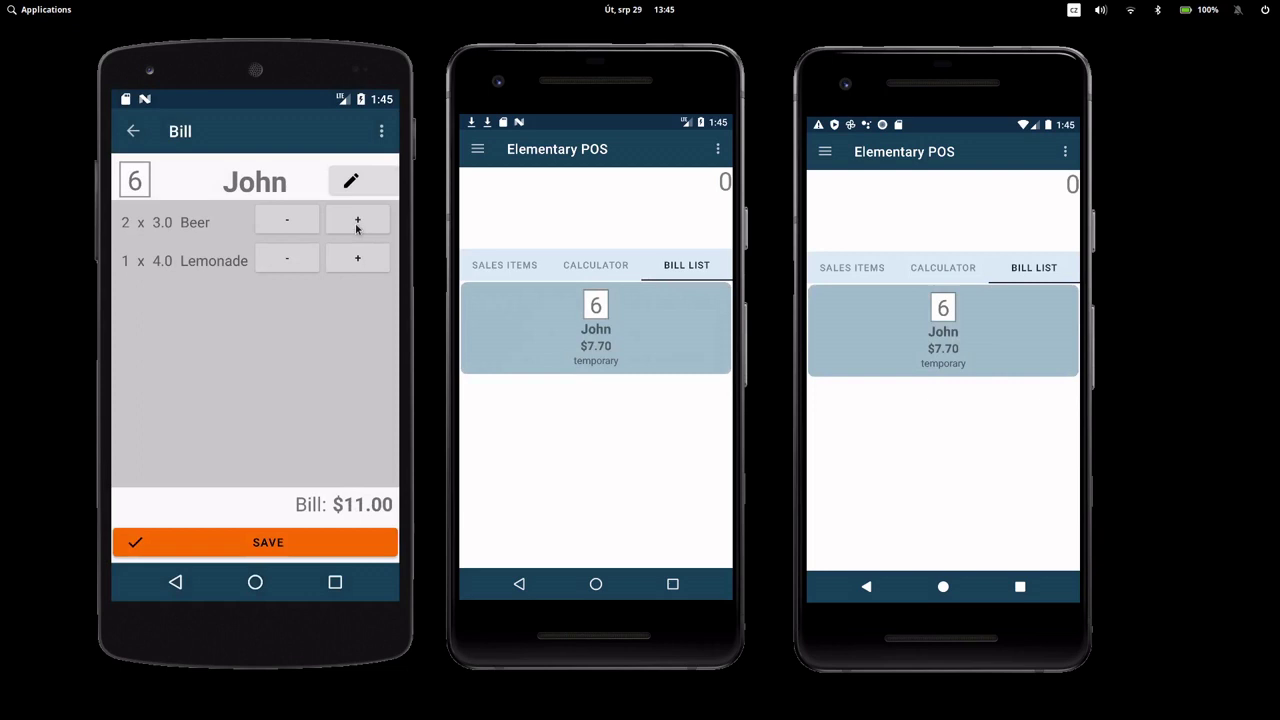
{"action": "left_click", "coordinate": [295, 229]}
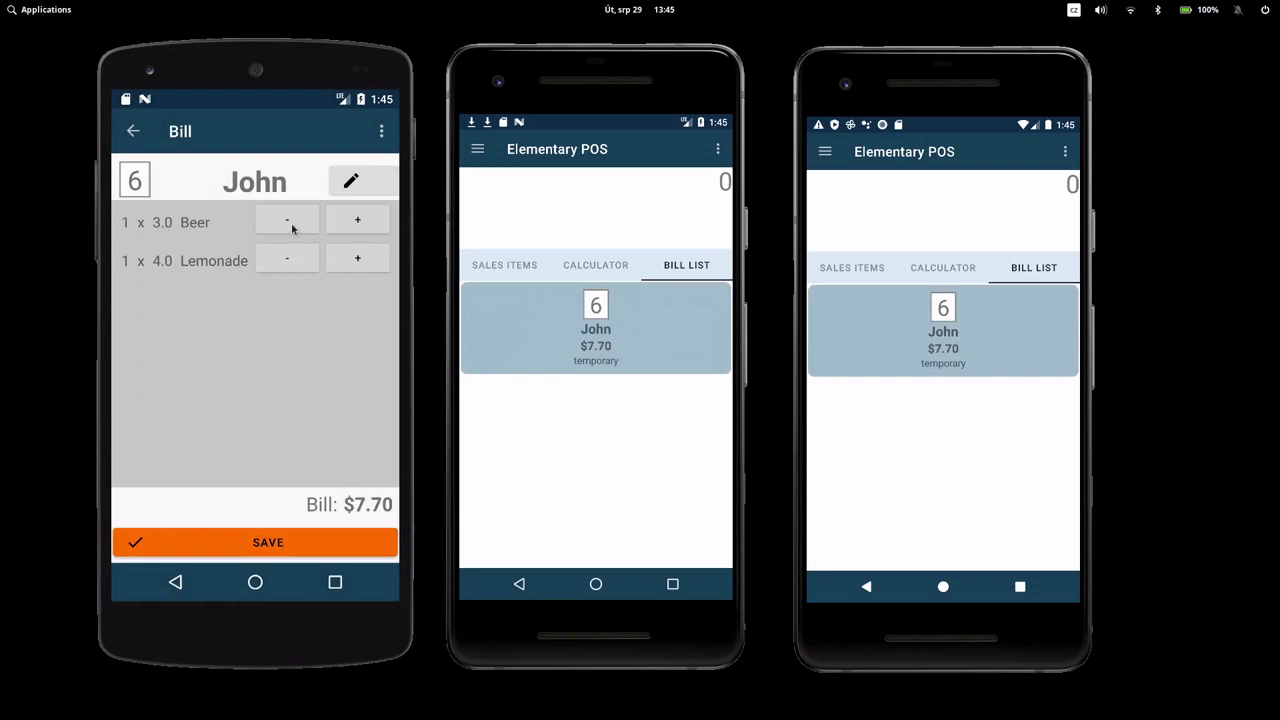
{"action": "left_click", "coordinate": [345, 262]}
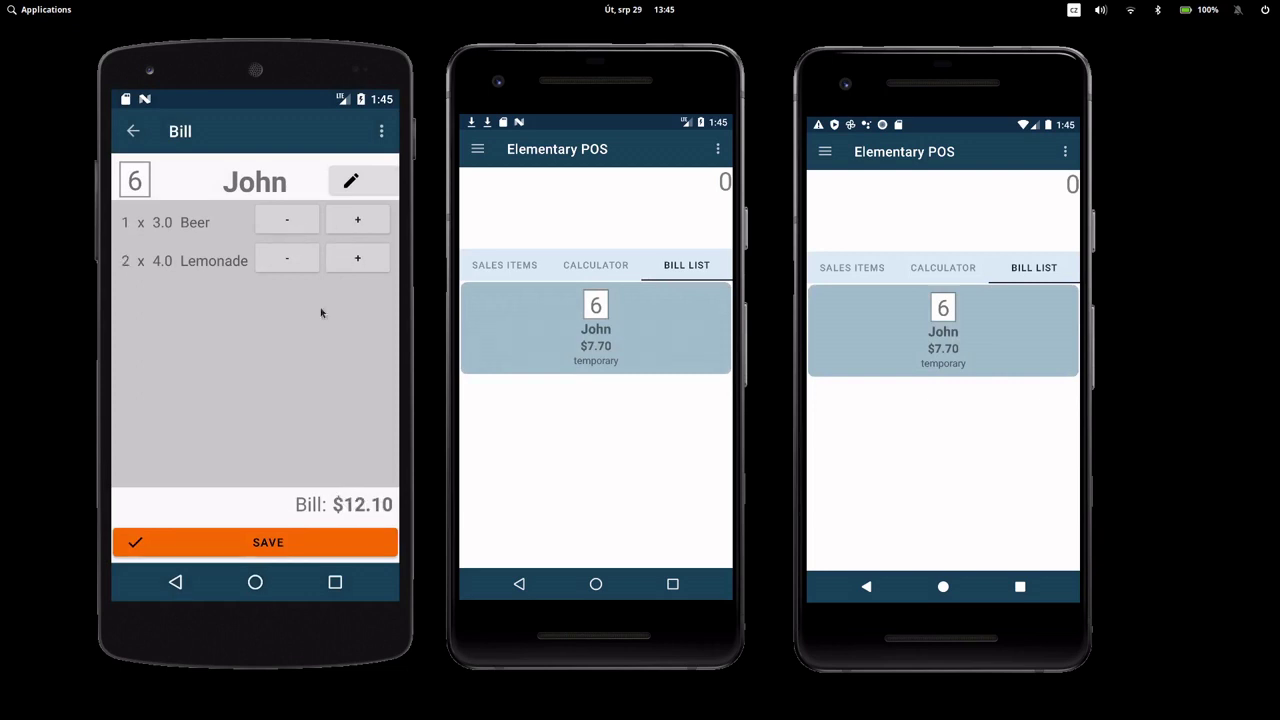
{"action": "left_click", "coordinate": [260, 543]}
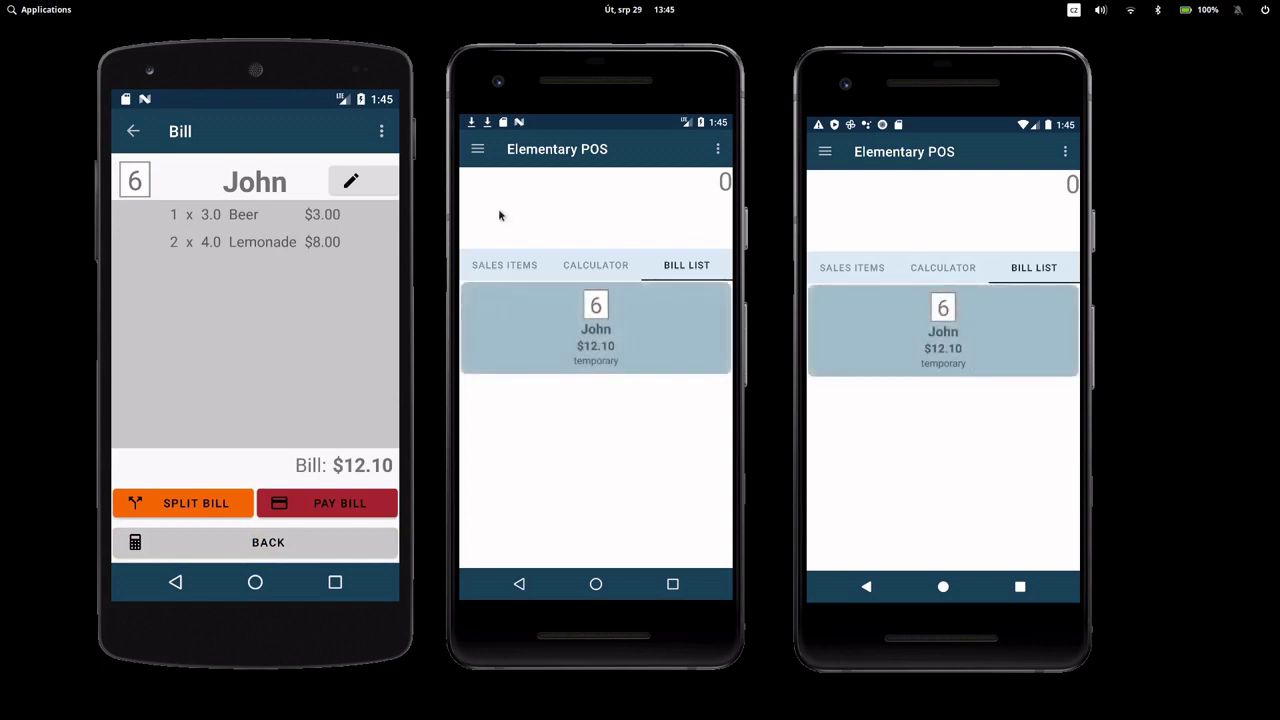
- Pay bill 6 and return from its receipt to the sales items
{"action": "left_click", "coordinate": [322, 505]}
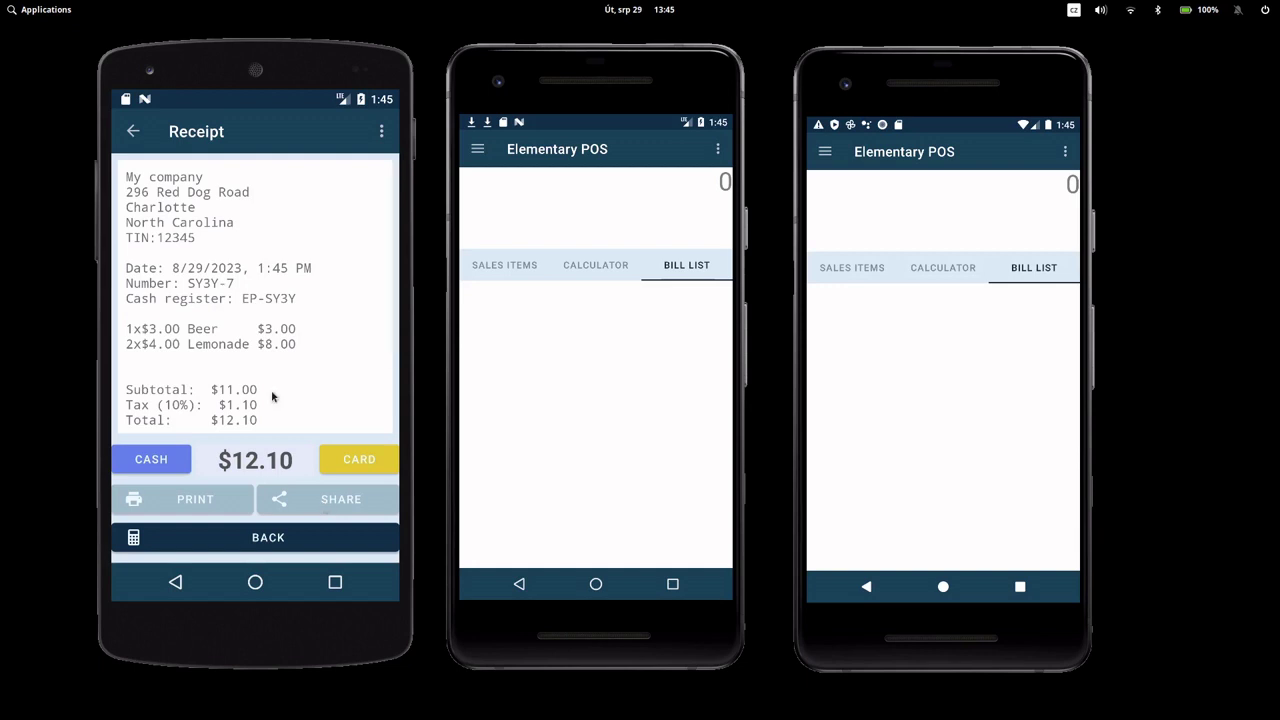
{"action": "mouse_move", "coordinate": [274, 398]}
{"action": "left_mouse_down"}
{"action": "mouse_move", "coordinate": [279, 240]}
{"action": "mouse_move", "coordinate": [280, 400]}
{"action": "left_mouse_up"}
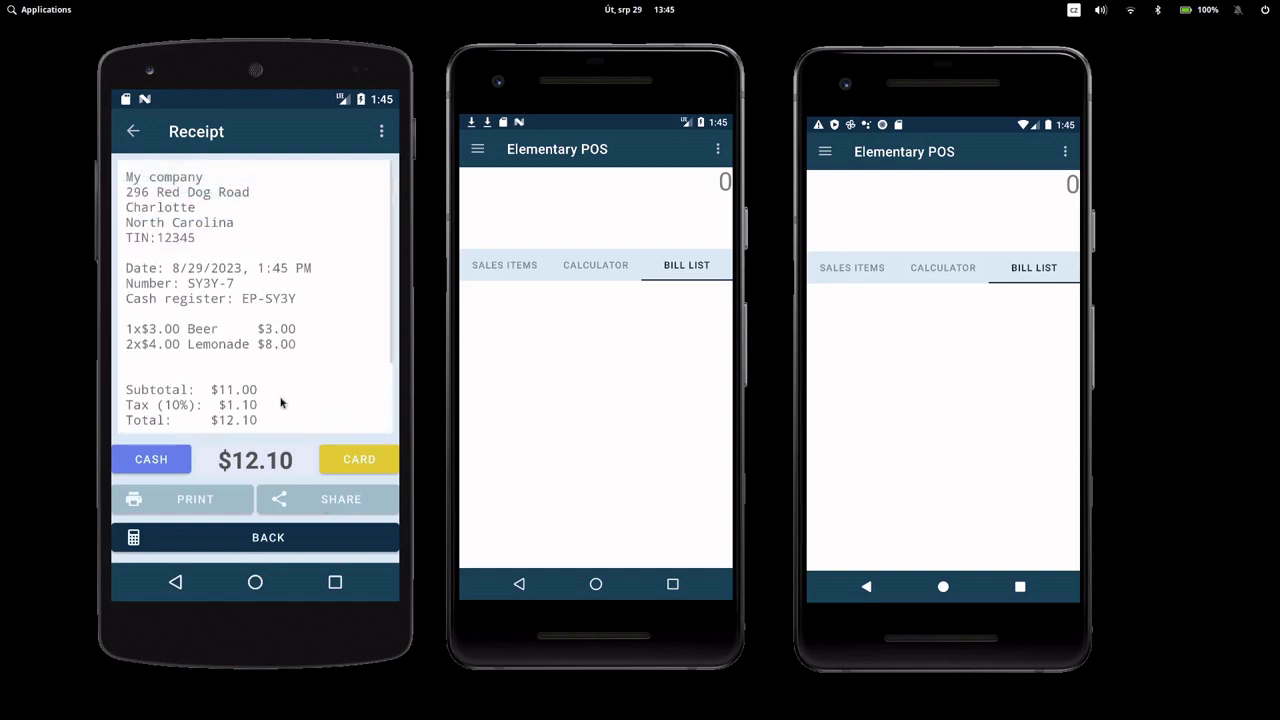
{"action": "left_click", "coordinate": [133, 132]}
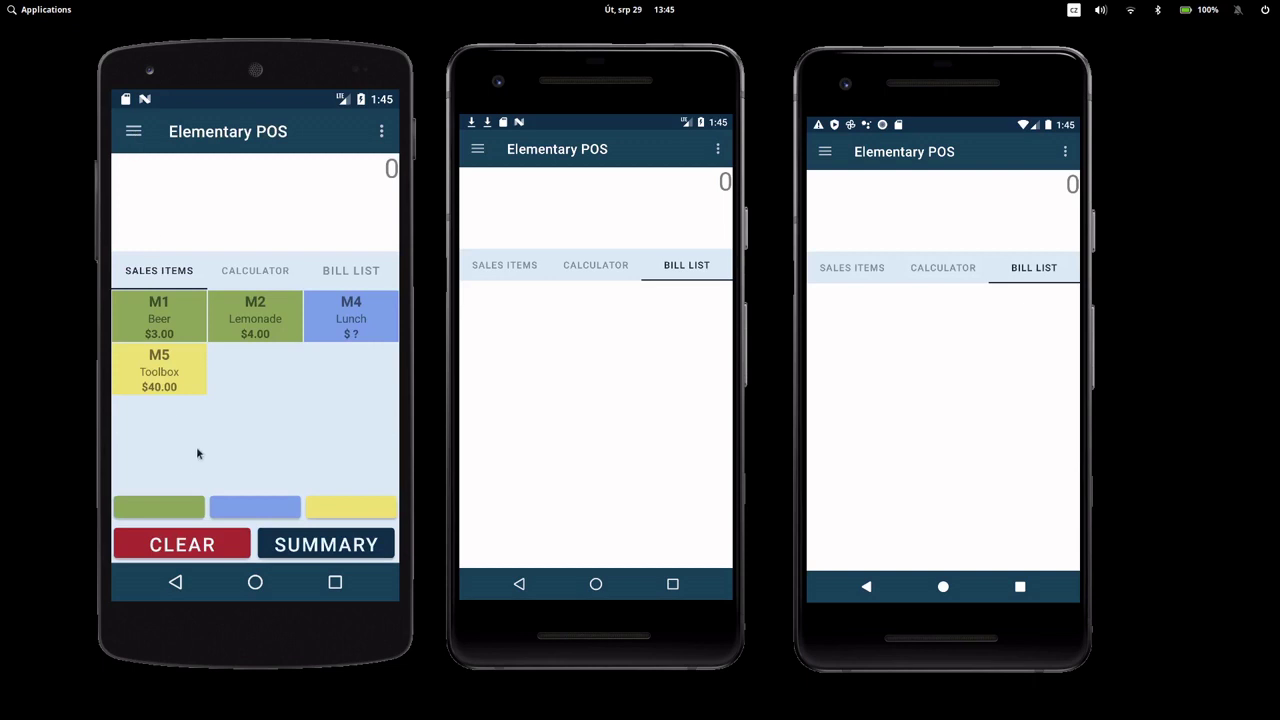
- Ring up two Beers and three Lemonades and put them on a new bill
{"action": "left_click", "coordinate": [186, 333]}
{"action": "left_click", "coordinate": [186, 333]}
{"action": "left_click", "coordinate": [256, 329]}
{"action": "left_click", "coordinate": [256, 329]}
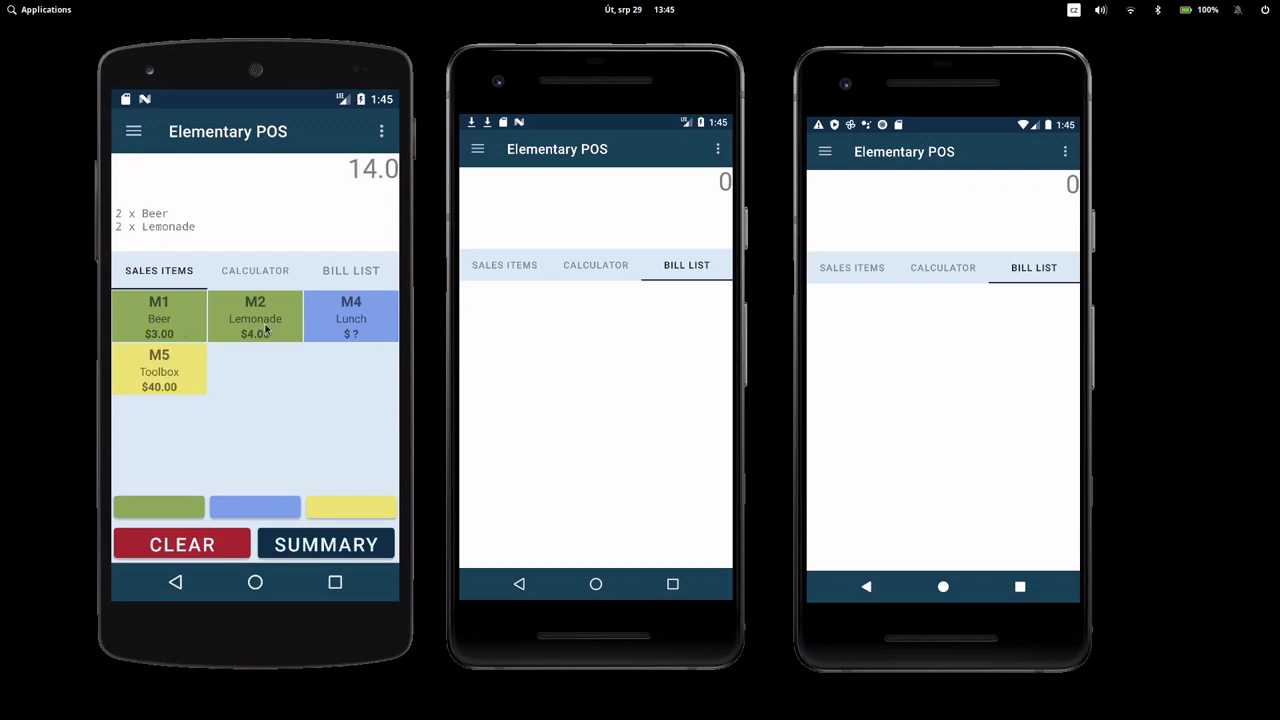
{"action": "left_click", "coordinate": [256, 329]}
{"action": "left_click", "coordinate": [298, 546]}
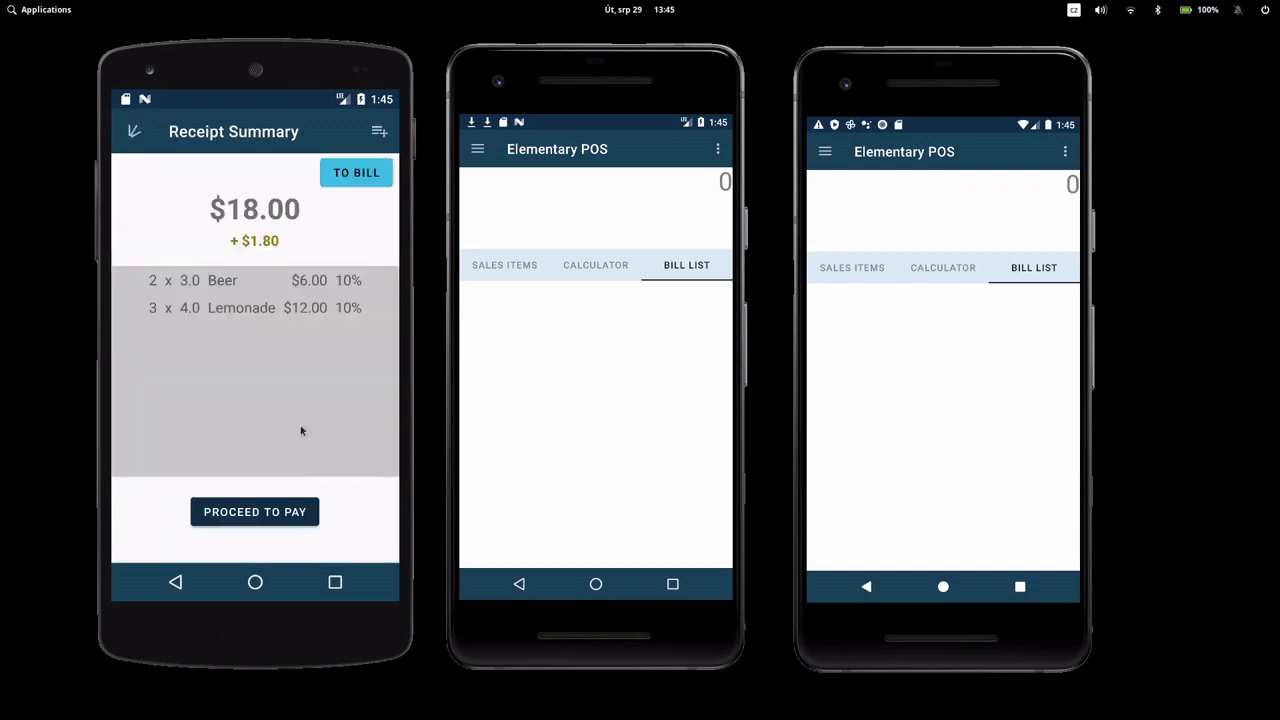
{"action": "left_click", "coordinate": [346, 177]}
{"action": "left_click", "coordinate": [296, 190]}
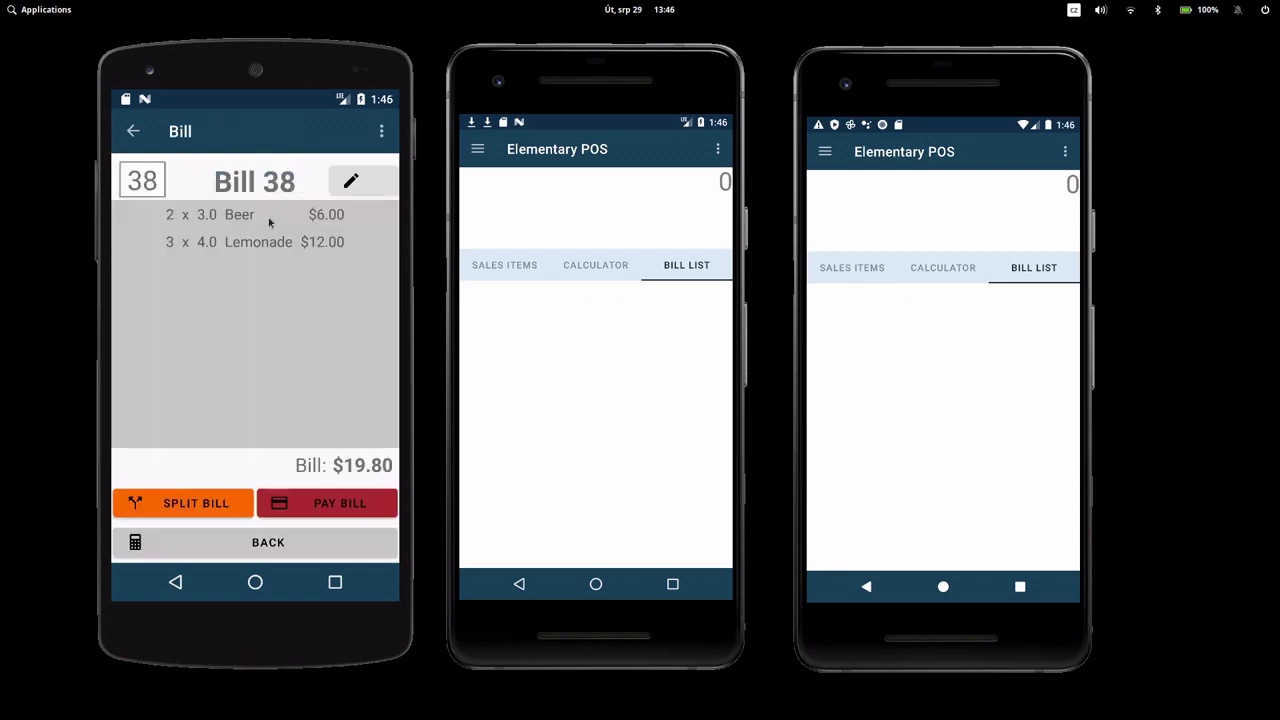
- Split Bill 38 so that only one Lemonade is on the separate part, and pay that part
{"action": "left_click", "coordinate": [181, 510]}
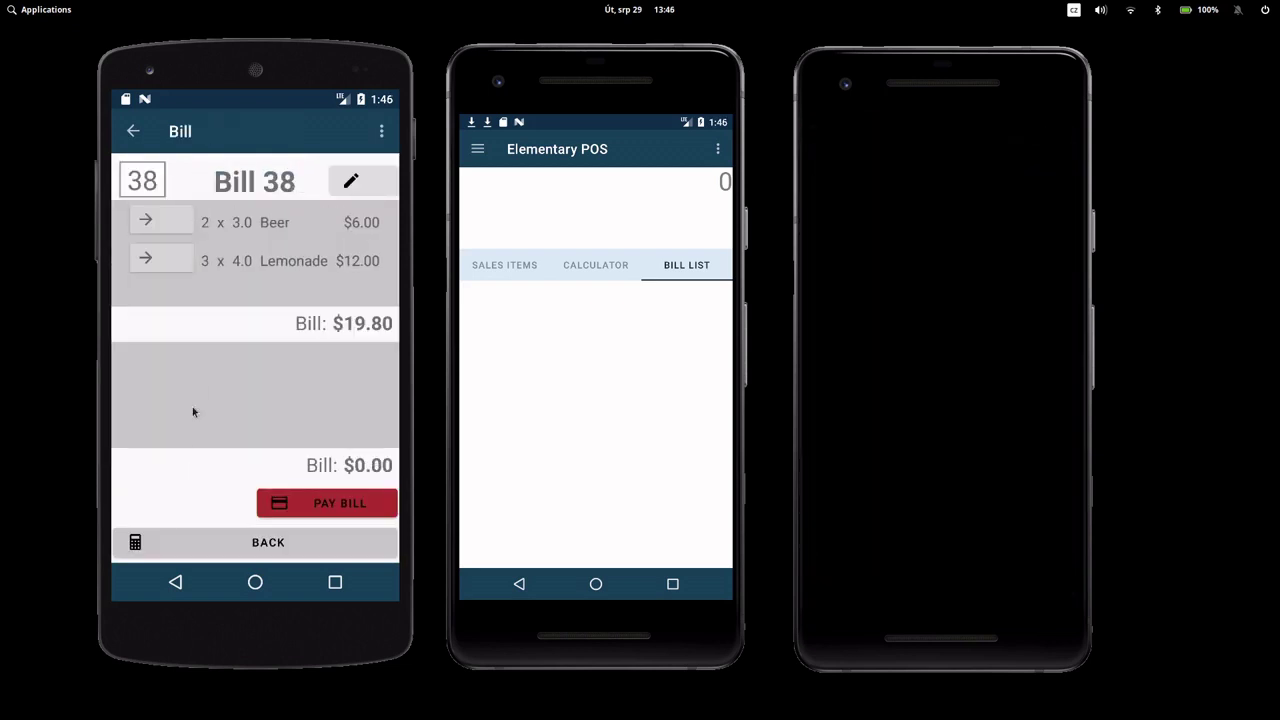
{"action": "left_click", "coordinate": [160, 227]}
{"action": "left_click", "coordinate": [160, 227]}
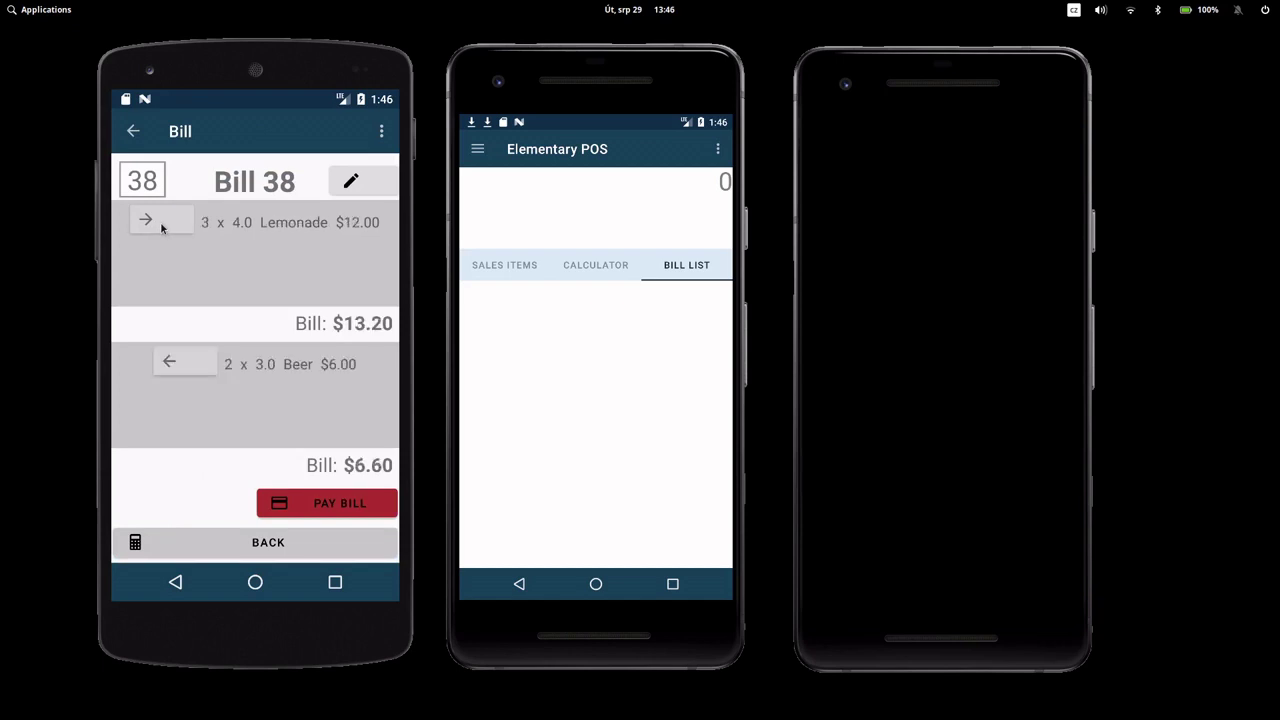
{"action": "left_click", "coordinate": [161, 226]}
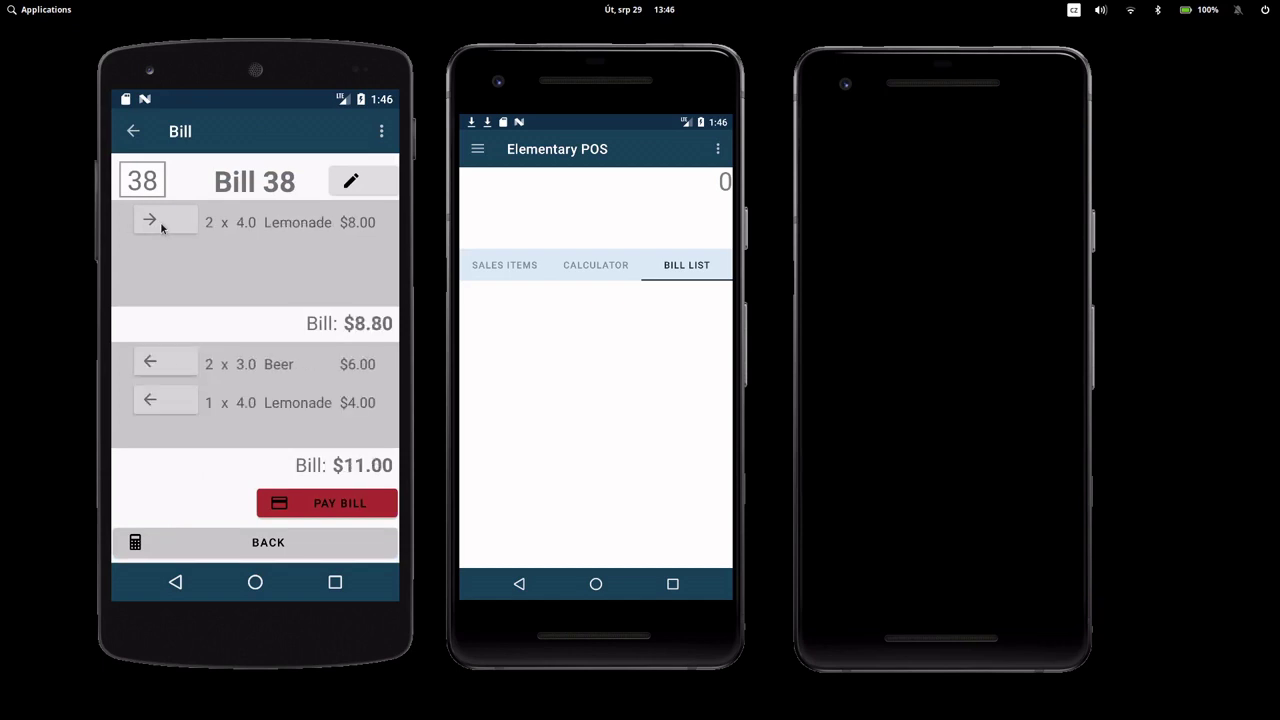
{"action": "left_click", "coordinate": [166, 363]}
{"action": "left_click", "coordinate": [166, 363]}
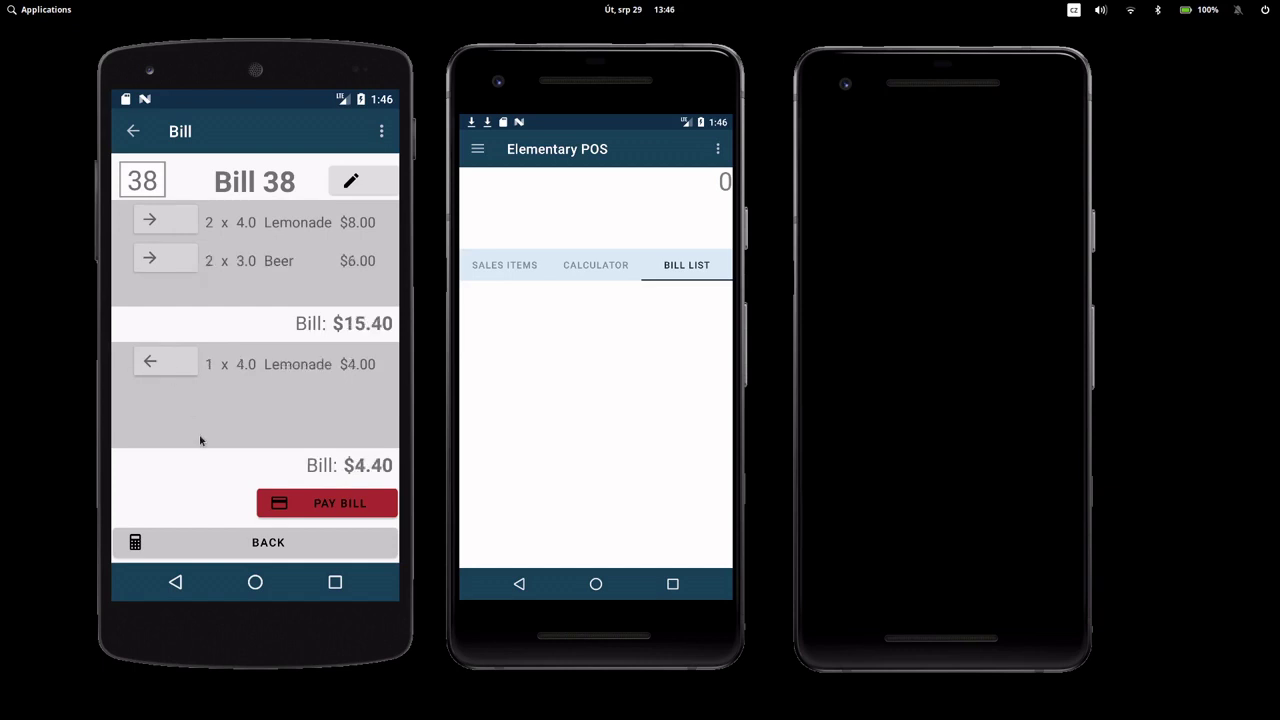
{"action": "left_click", "coordinate": [307, 503]}
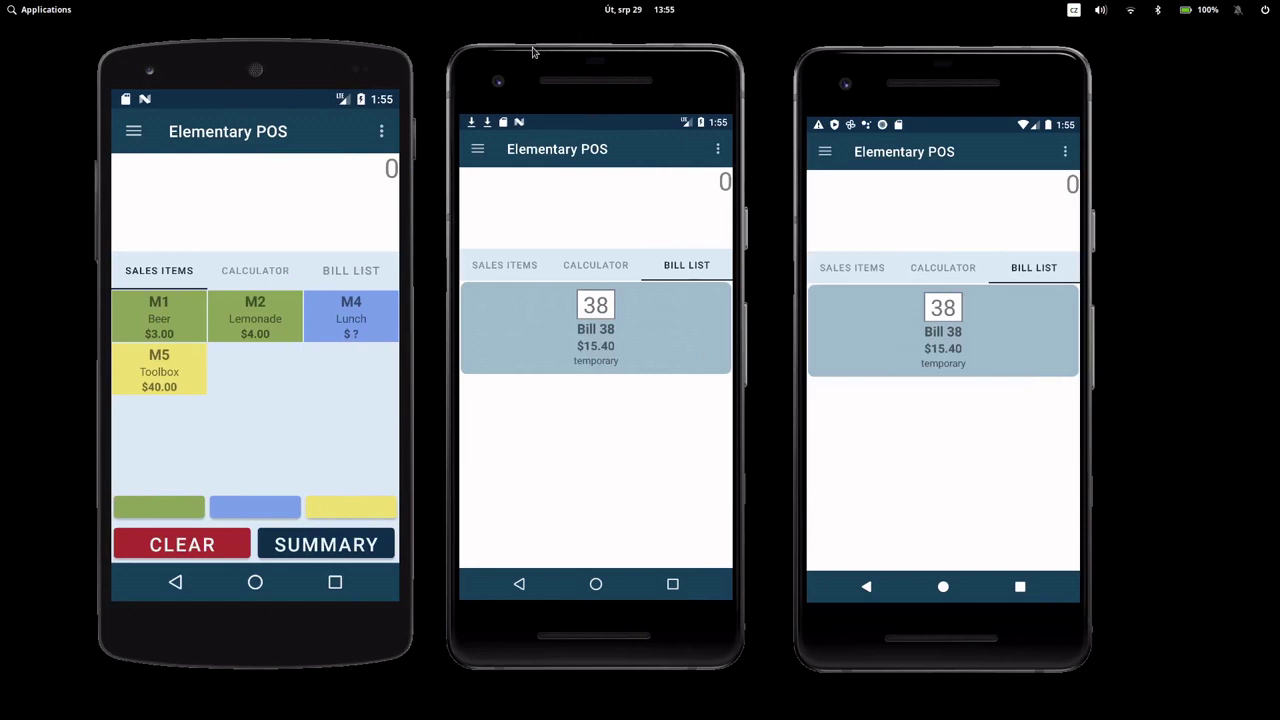
- Show the current orders (Kitchen display) on both the second and the third phone
{"action": "left_click", "coordinate": [480, 149]}
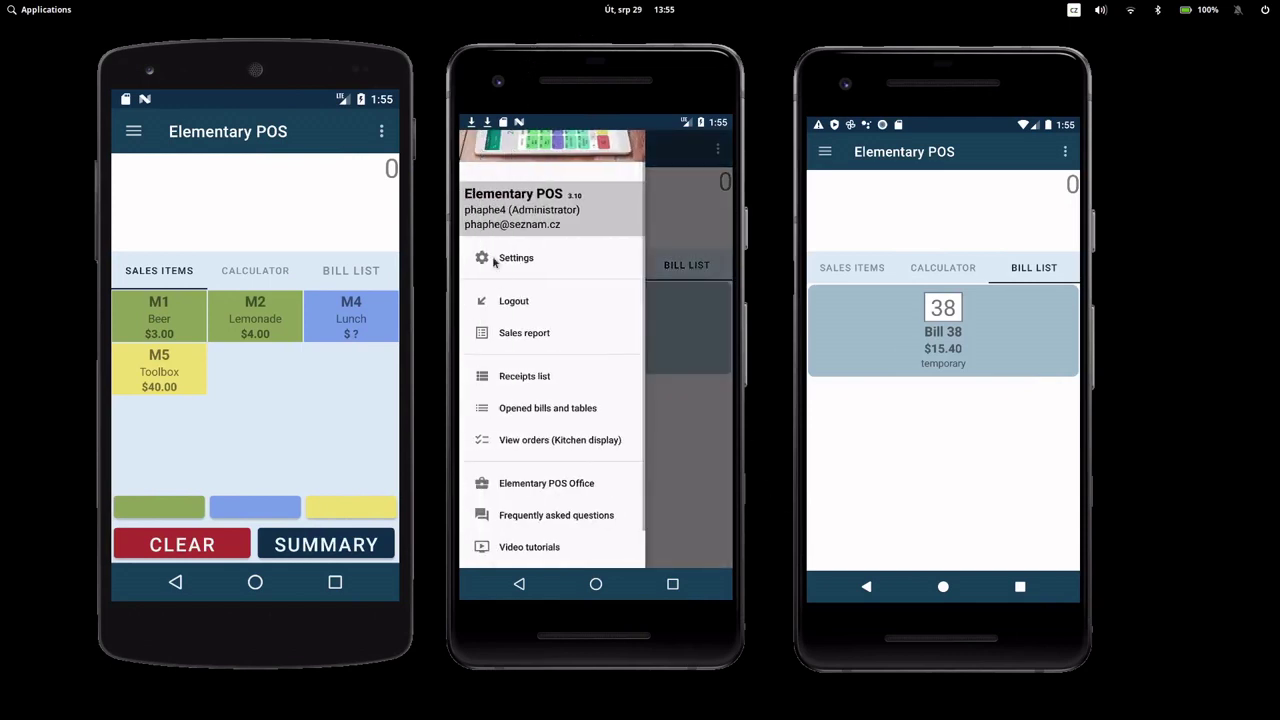
{"action": "left_click", "coordinate": [526, 442]}
{"action": "left_click", "coordinate": [825, 155]}
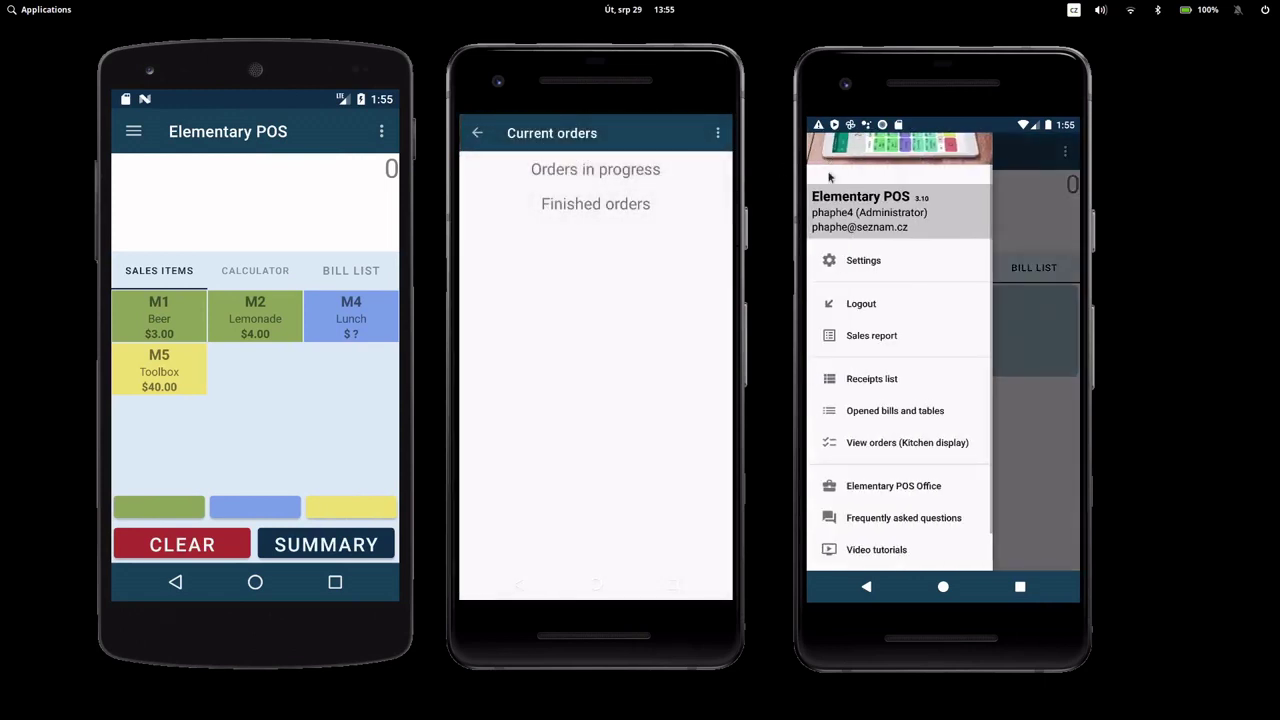
{"action": "left_click", "coordinate": [886, 442]}
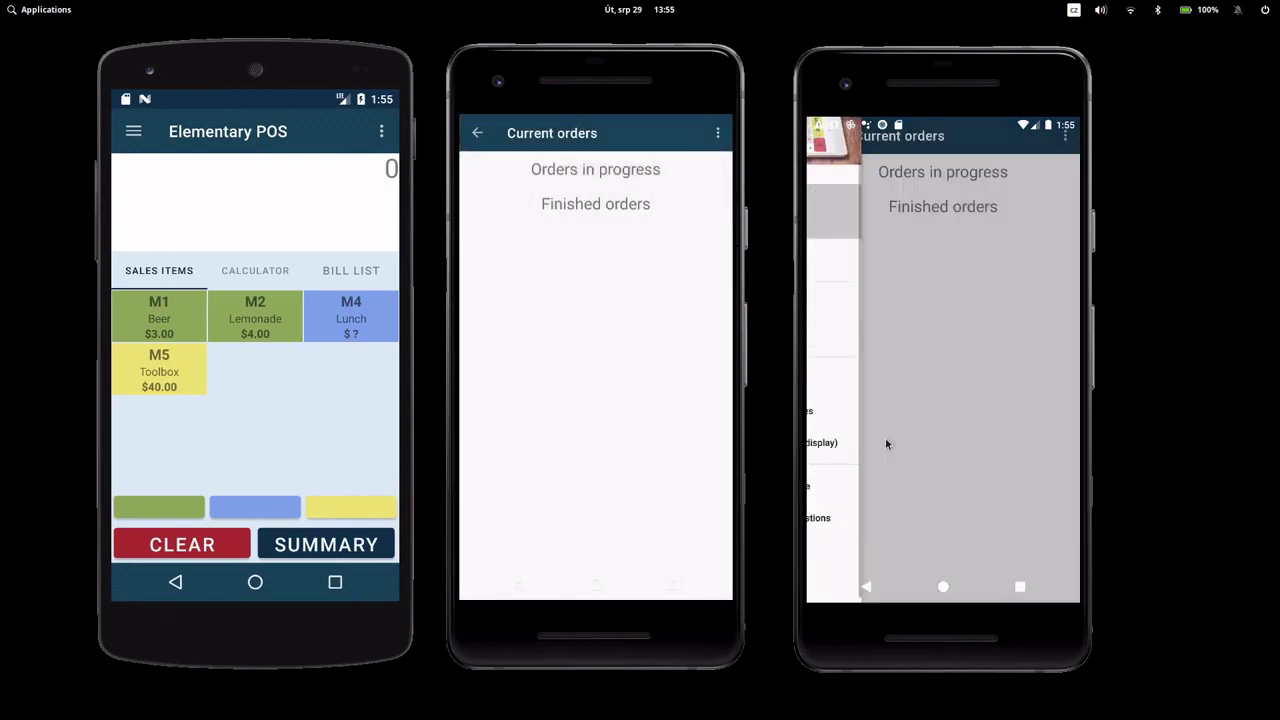
- On the first phone, ring up one Beer and one Lemonade and open another new bill for them
{"action": "left_click", "coordinate": [170, 322]}
{"action": "left_click", "coordinate": [255, 318]}
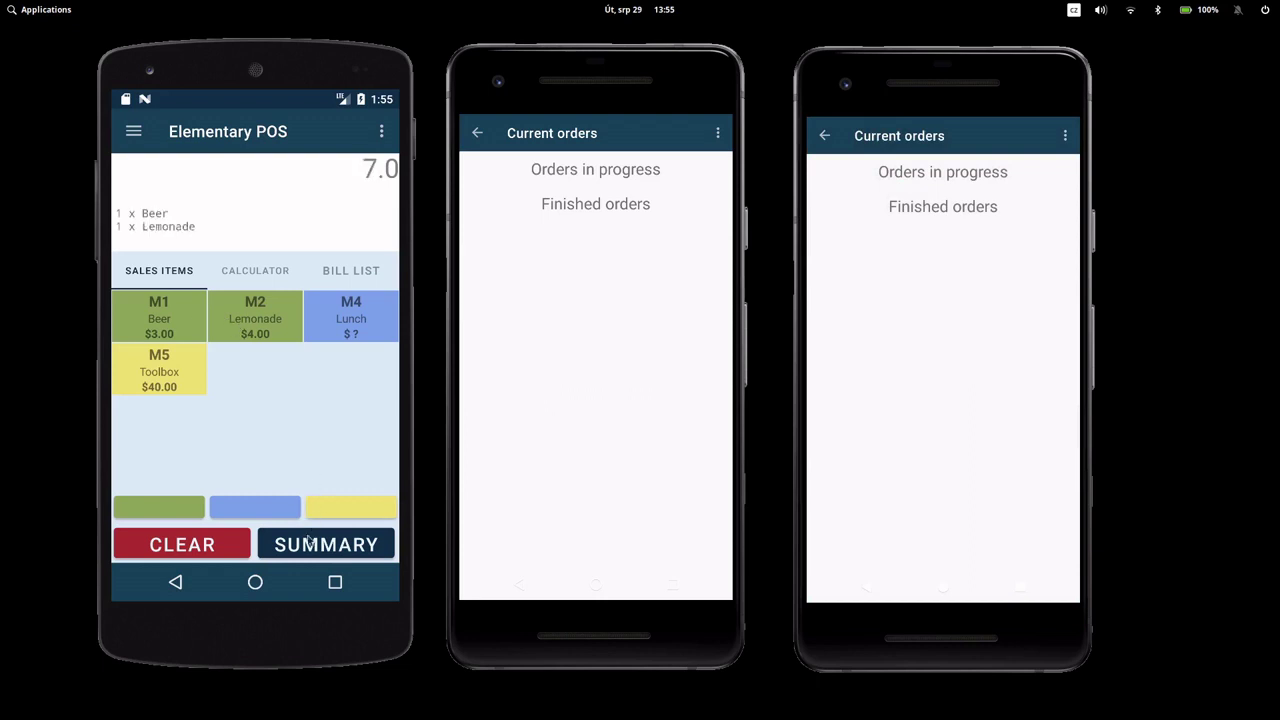
{"action": "left_click", "coordinate": [326, 544]}
{"action": "left_click", "coordinate": [333, 182]}
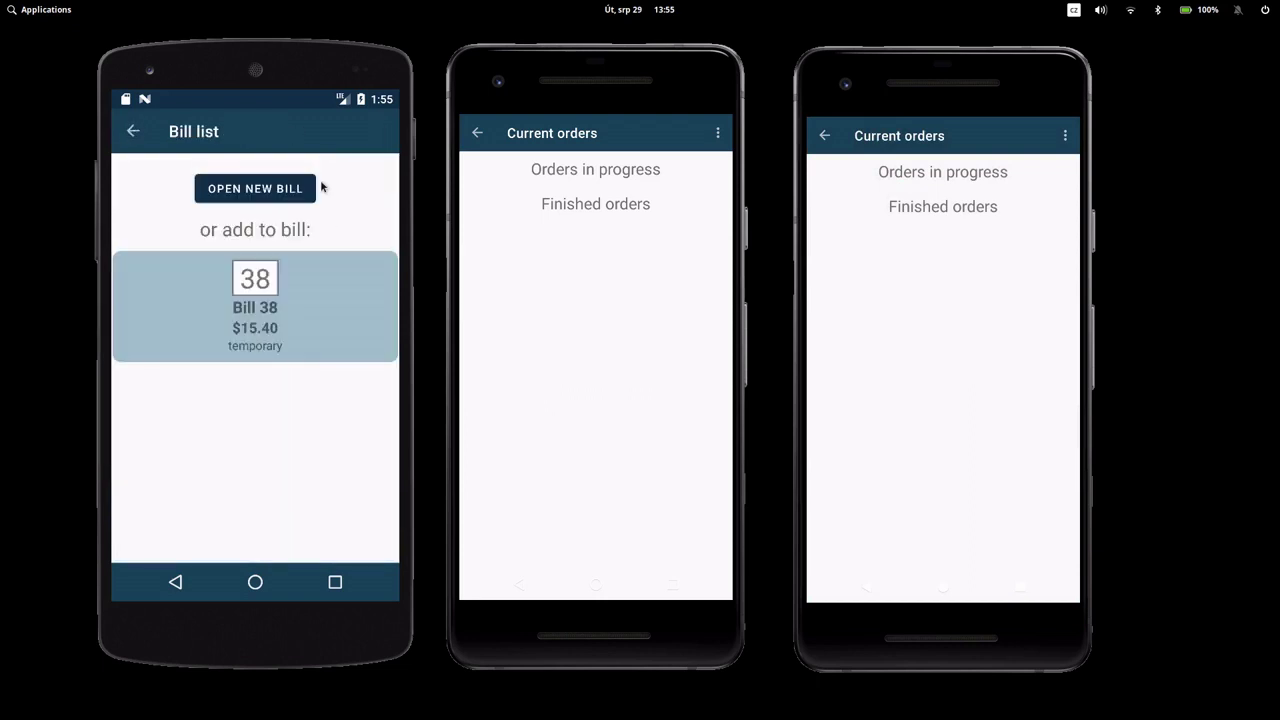
{"action": "left_click", "coordinate": [286, 189]}
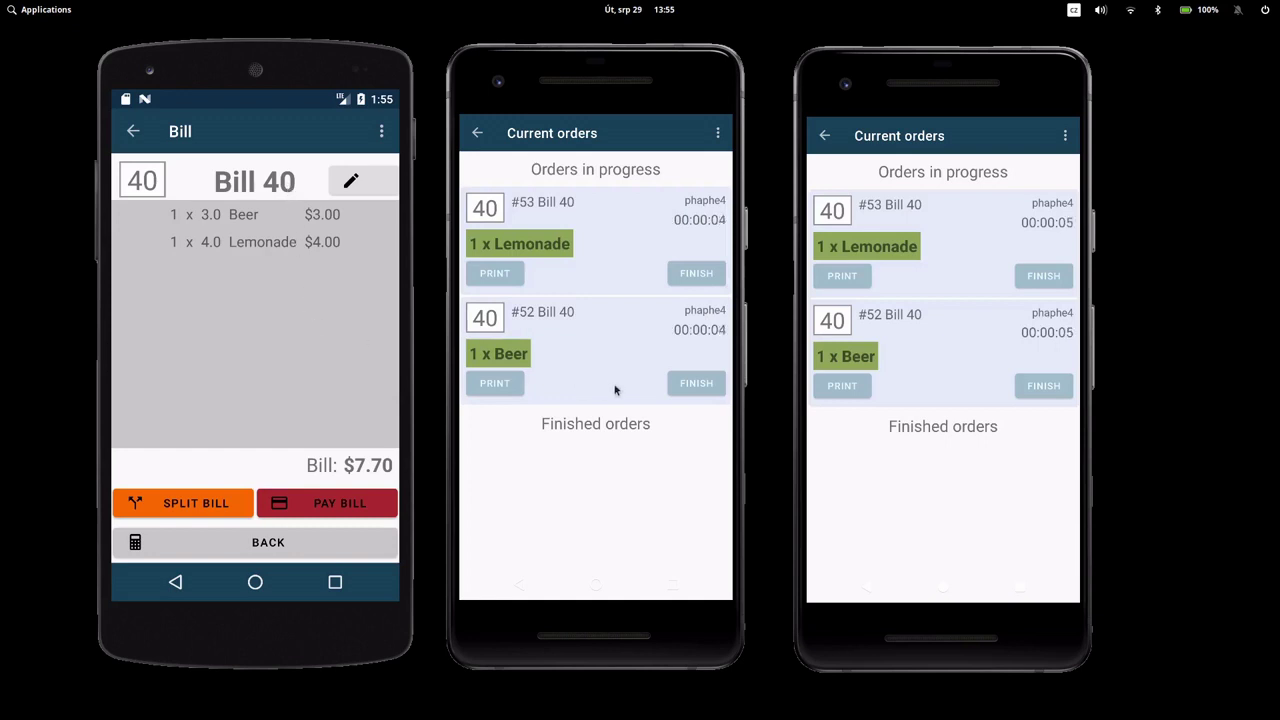
- On the second phone, finish the Lemonade and Beer orders, and move the Lemonade order back to in progress
{"action": "left_click", "coordinate": [689, 276]}
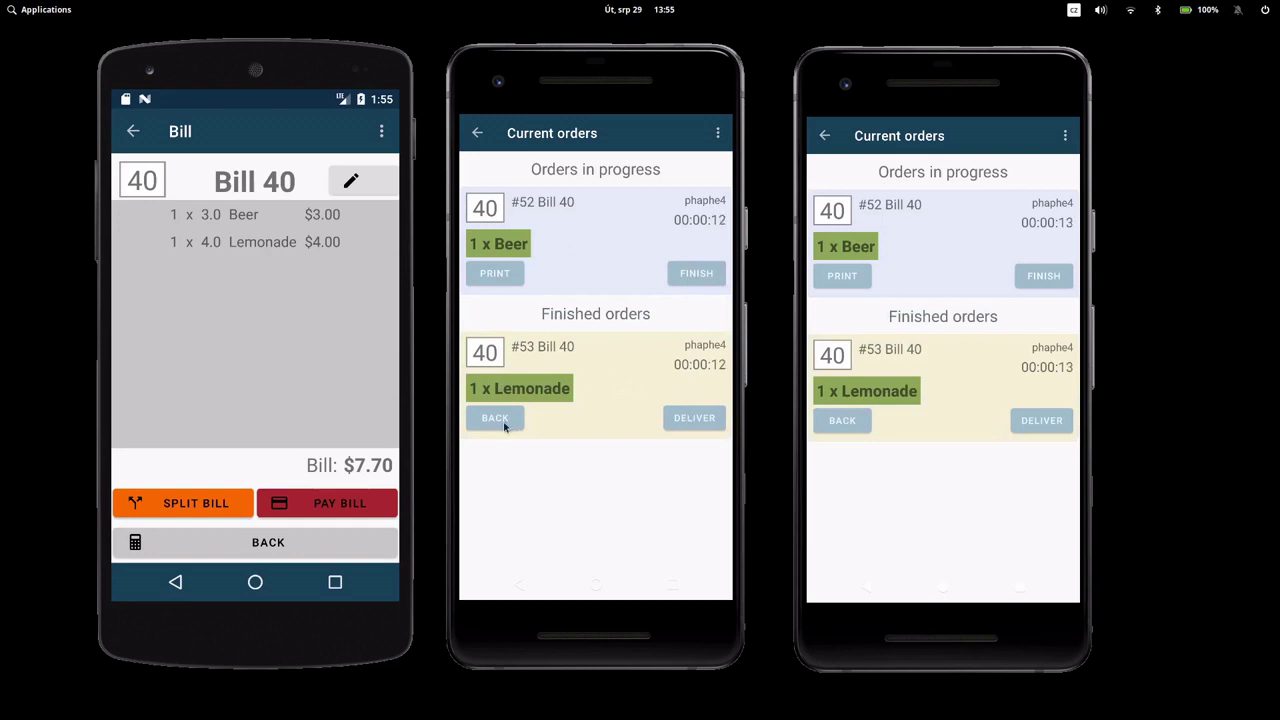
{"action": "left_click", "coordinate": [705, 276]}
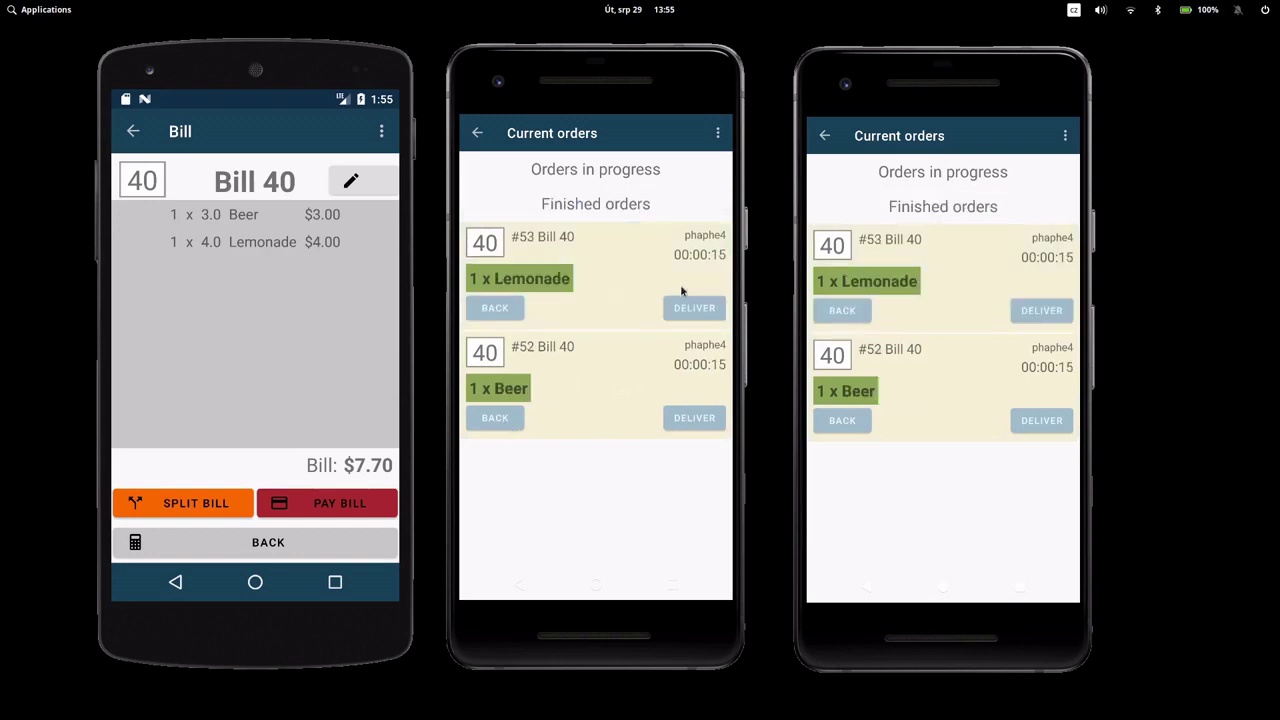
{"action": "left_click", "coordinate": [497, 314]}
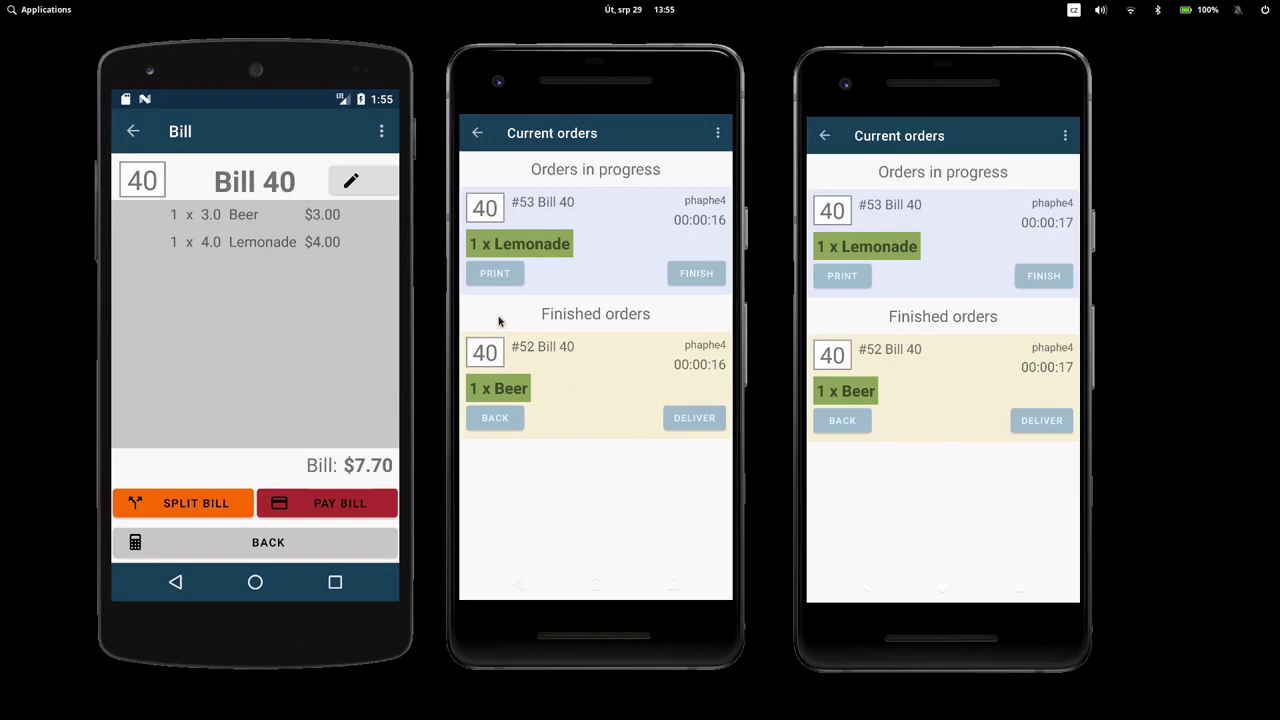
- Open the second phone's order display settings and turn off View completed orders
{"action": "left_click", "coordinate": [718, 135]}
{"action": "left_click", "coordinate": [660, 138]}
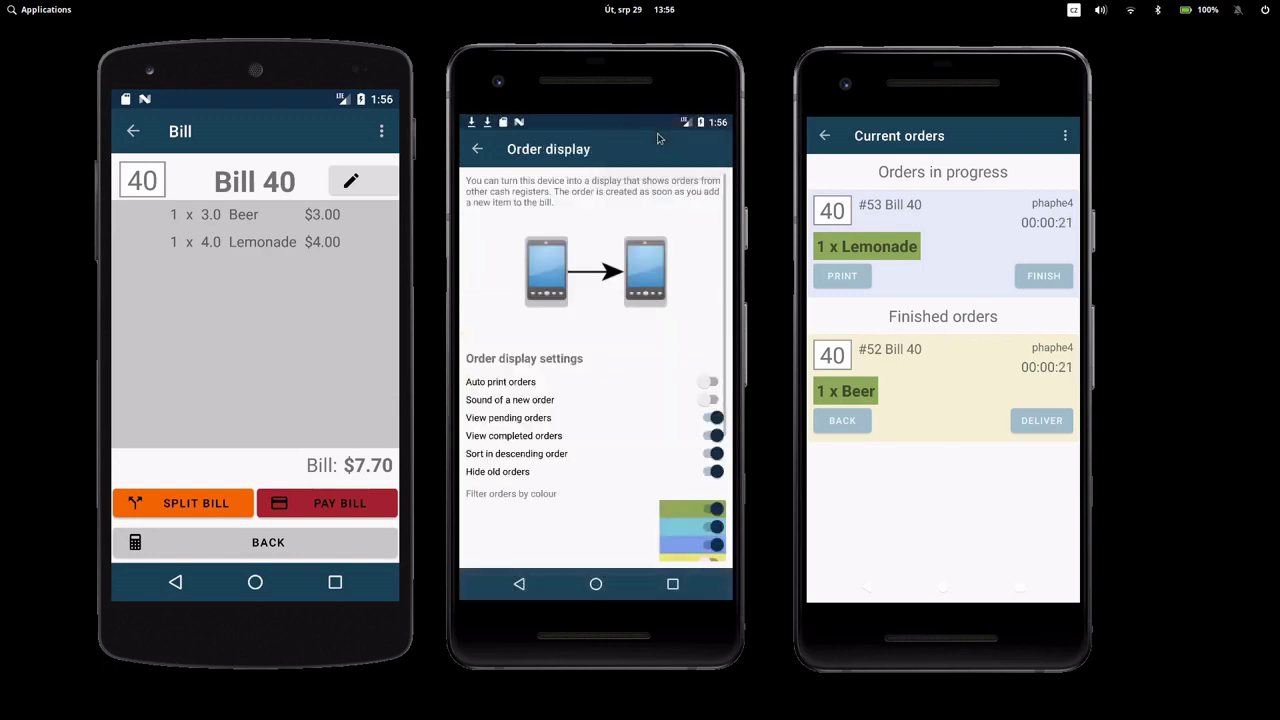
{"action": "left_click", "coordinate": [710, 438]}
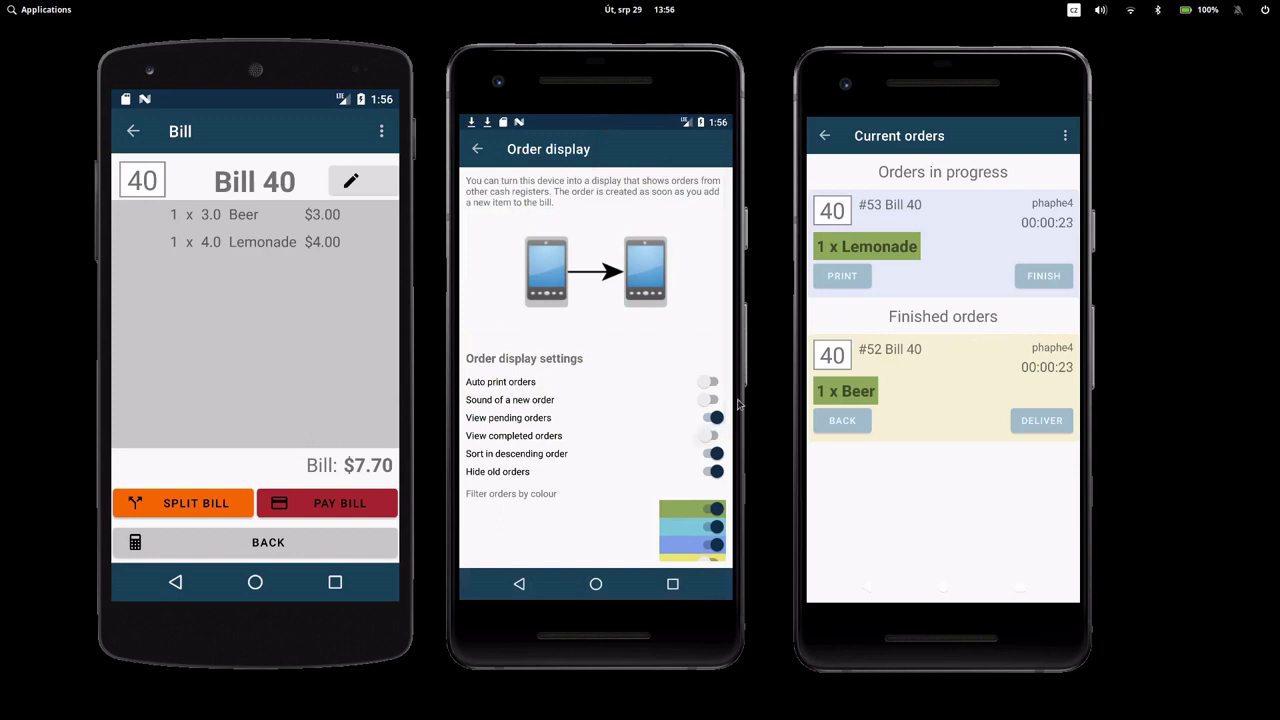
- Turn off View pending orders in the third phone's order display settings and return both the second and third phones to current orders
{"action": "left_click", "coordinate": [1066, 138]}
{"action": "left_click", "coordinate": [1010, 140]}
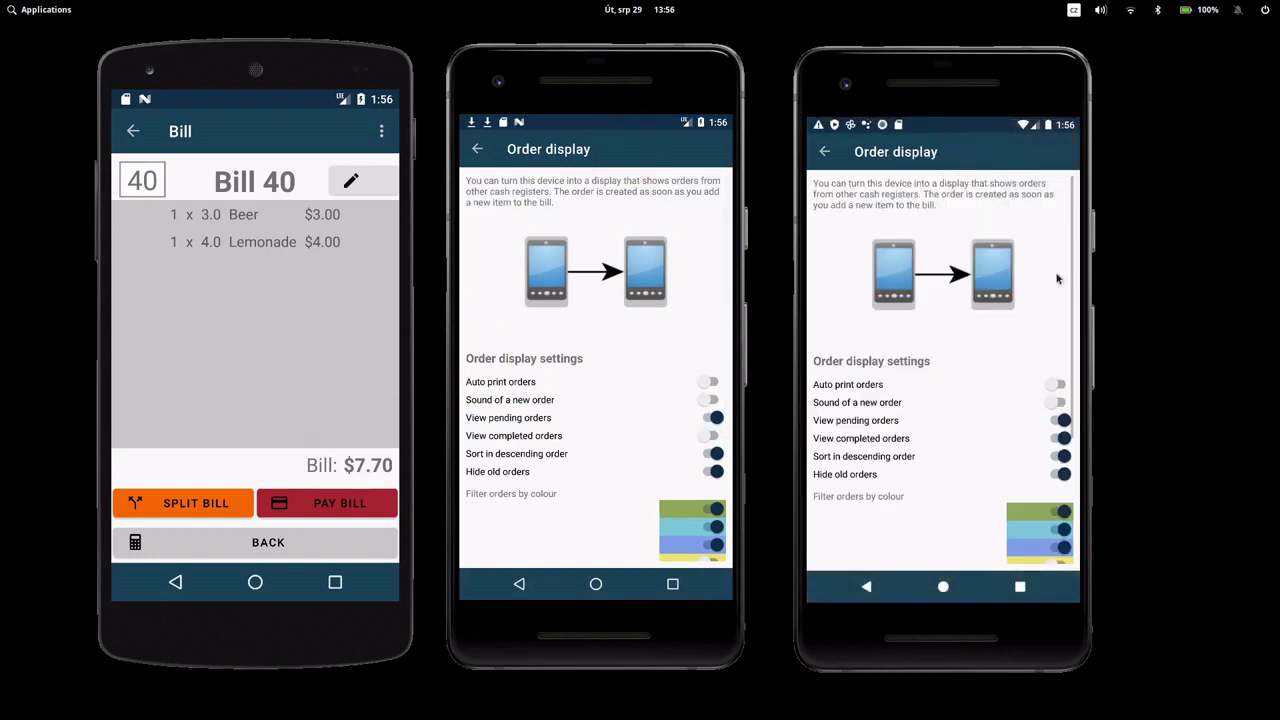
{"action": "left_click", "coordinate": [1059, 422]}
{"action": "left_click", "coordinate": [824, 151]}
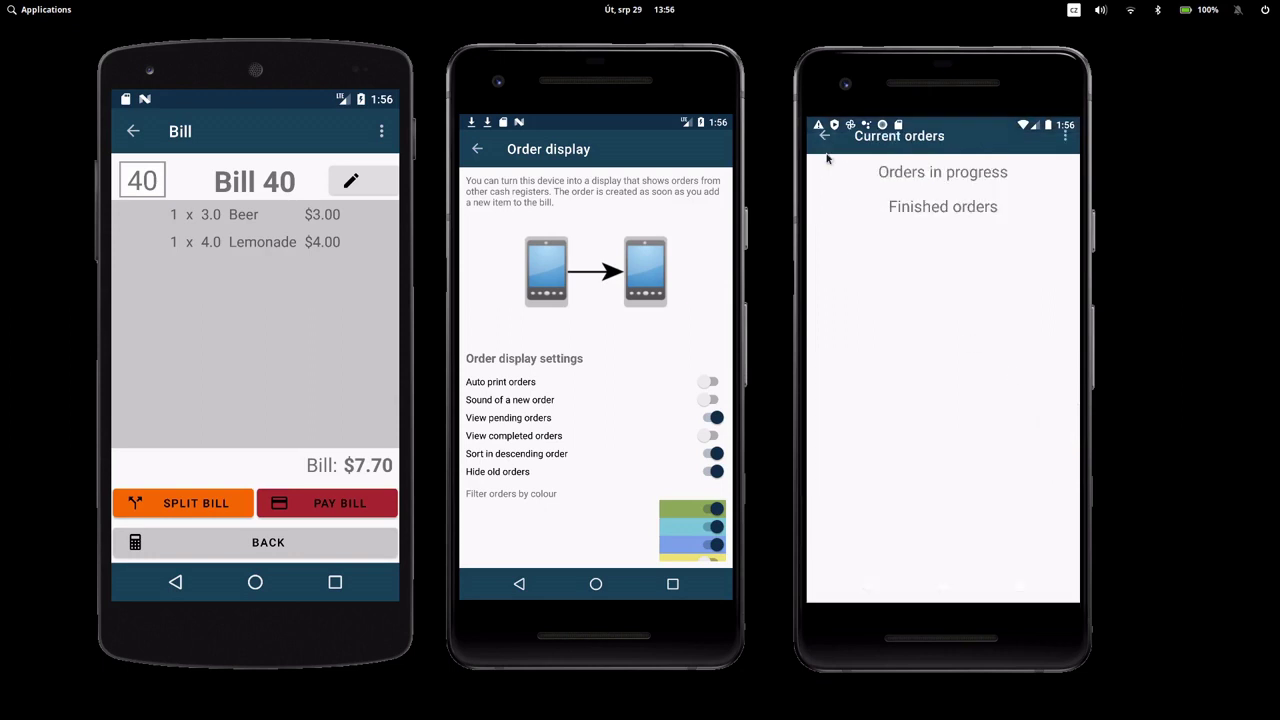
{"action": "left_click", "coordinate": [477, 148]}
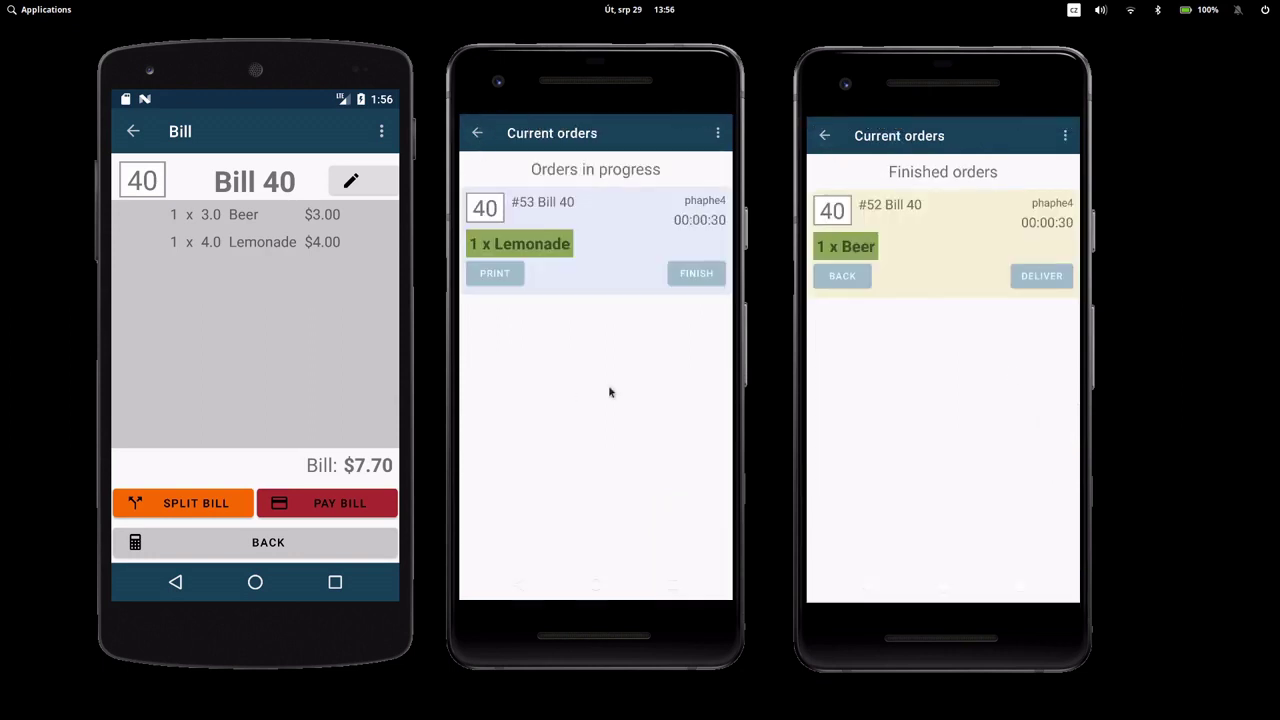
- Send the Beer order back, finish Lemonade and Beer on the second phone, then on the third return Lemonade to in progress and deliver Beer
{"action": "left_click", "coordinate": [842, 277]}
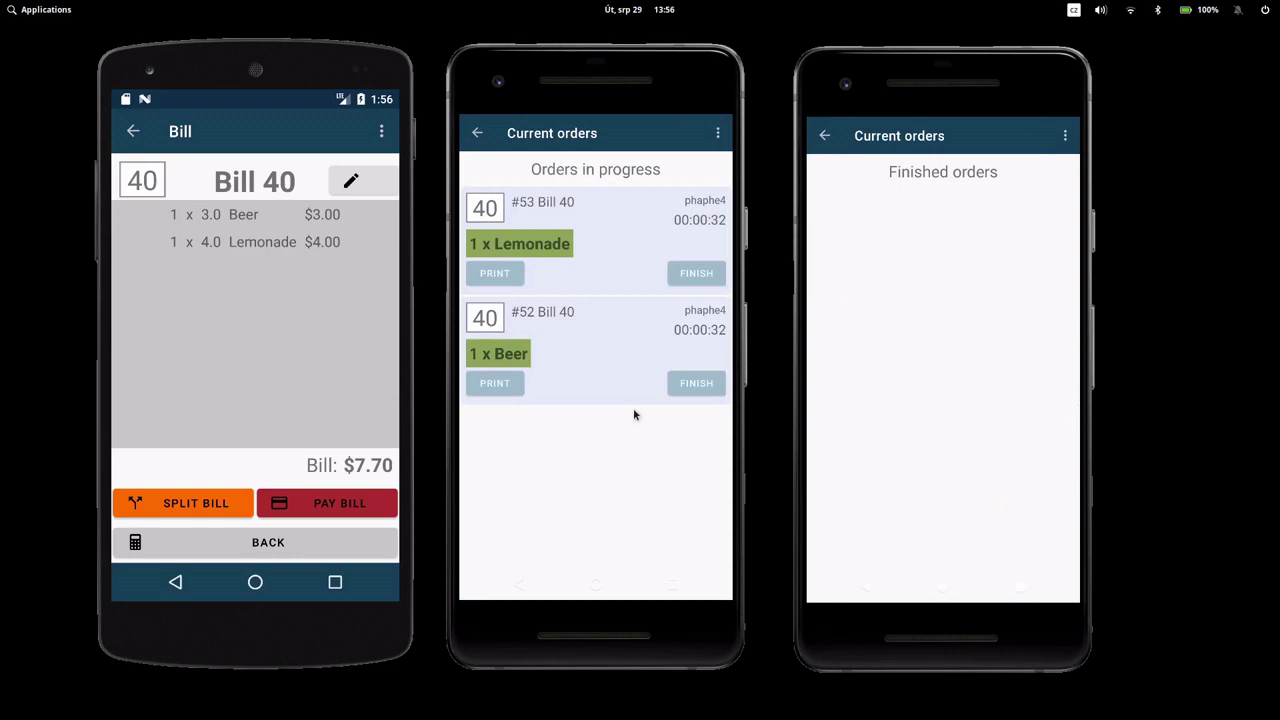
{"action": "left_click", "coordinate": [693, 276]}
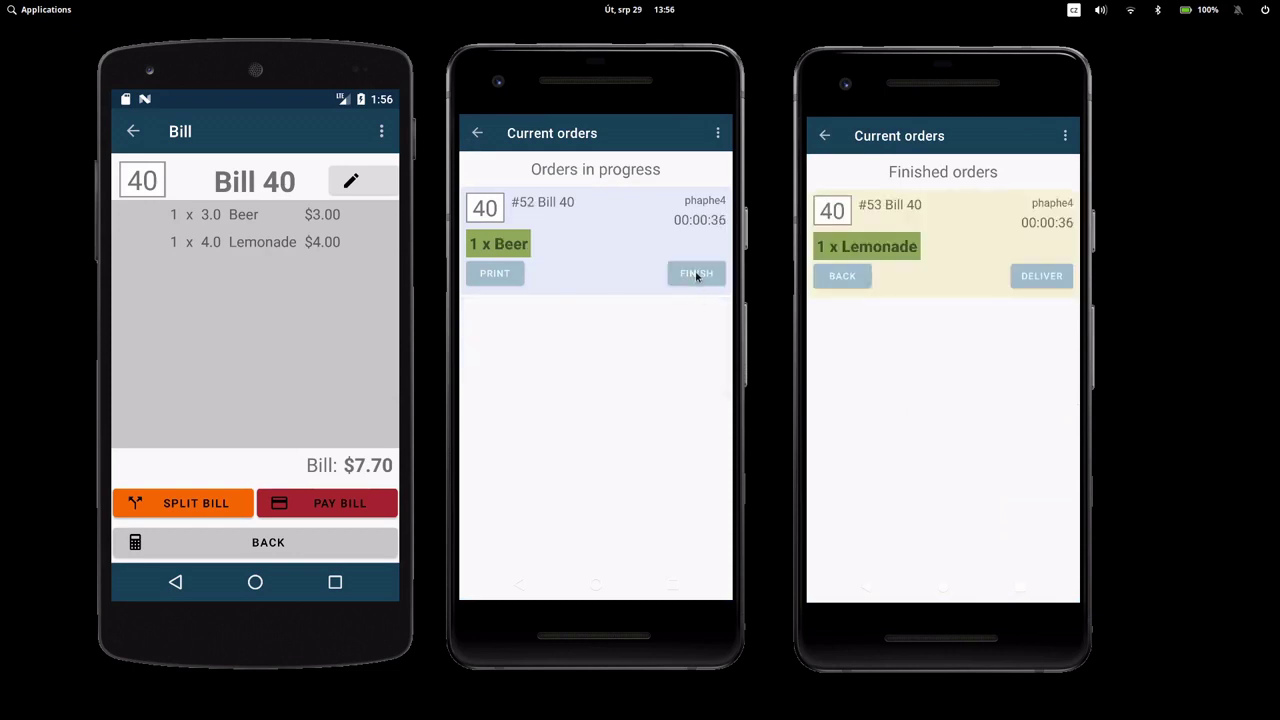
{"action": "left_click", "coordinate": [697, 275]}
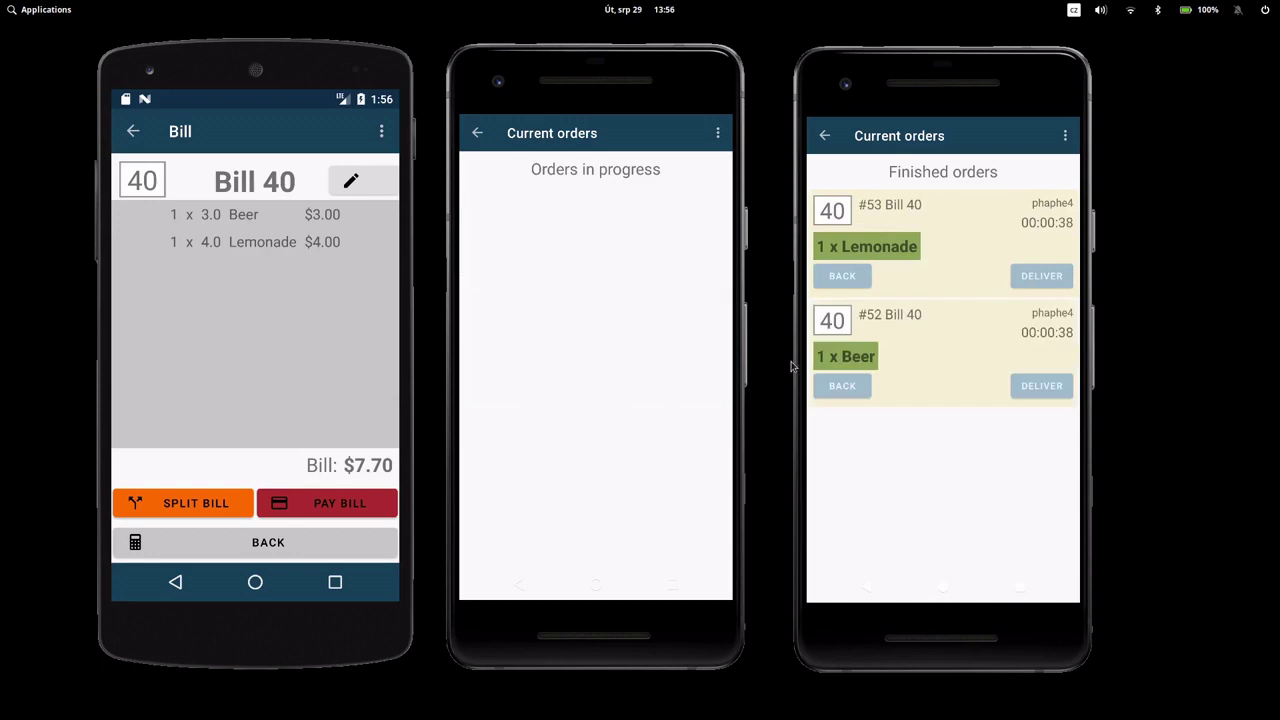
{"action": "left_click", "coordinate": [840, 278]}
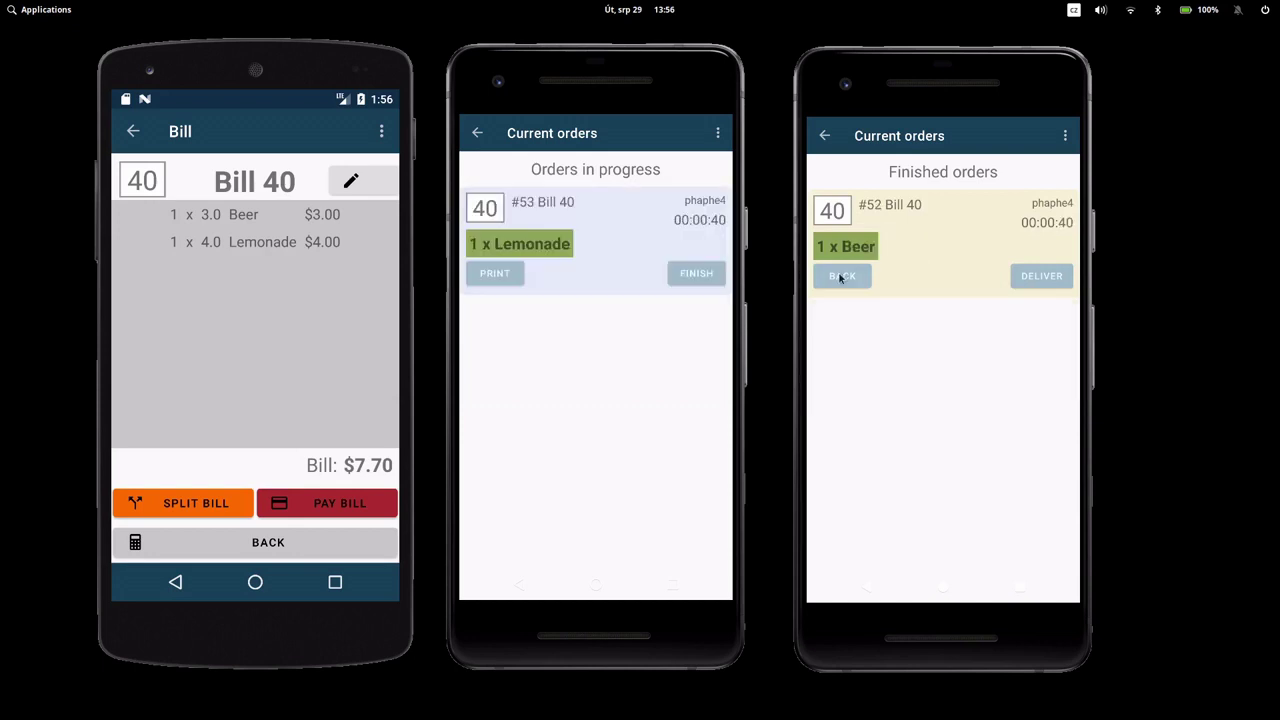
{"action": "left_click", "coordinate": [1041, 276]}
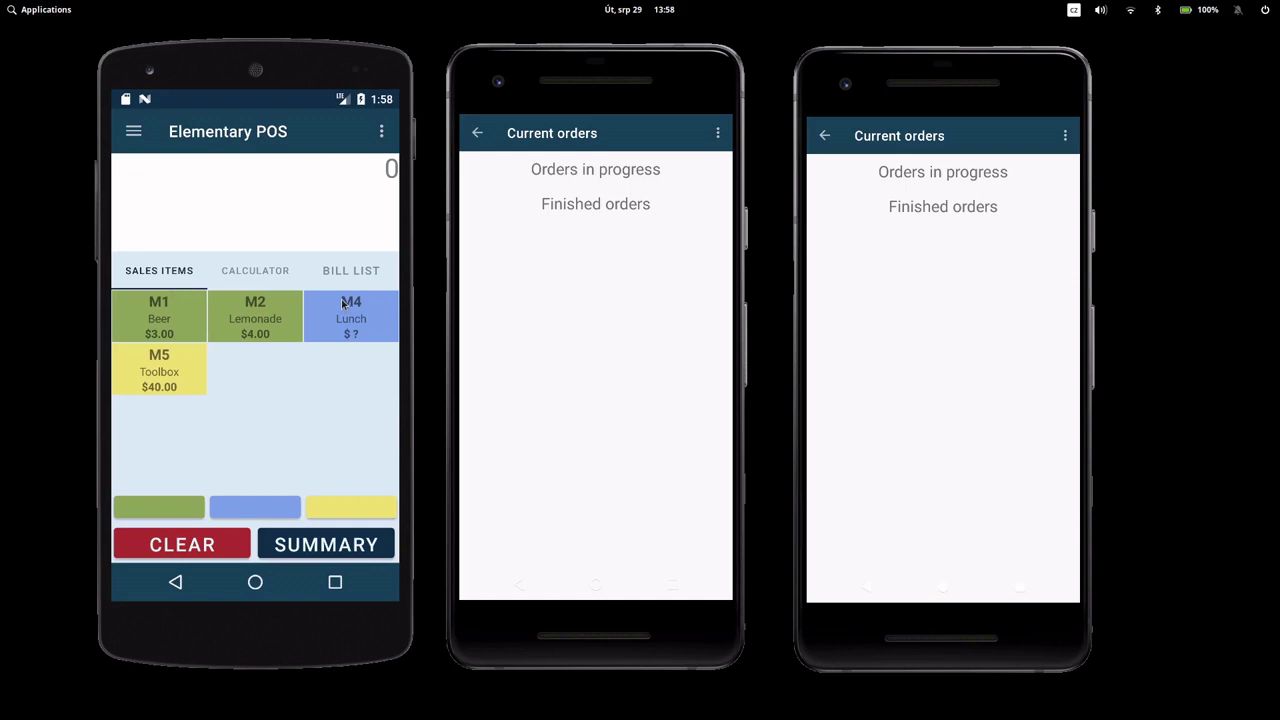
- Limit the second phone's order display to green items by turning off all other colours in its order filter
{"action": "left_click", "coordinate": [718, 134]}
{"action": "left_click", "coordinate": [675, 140]}
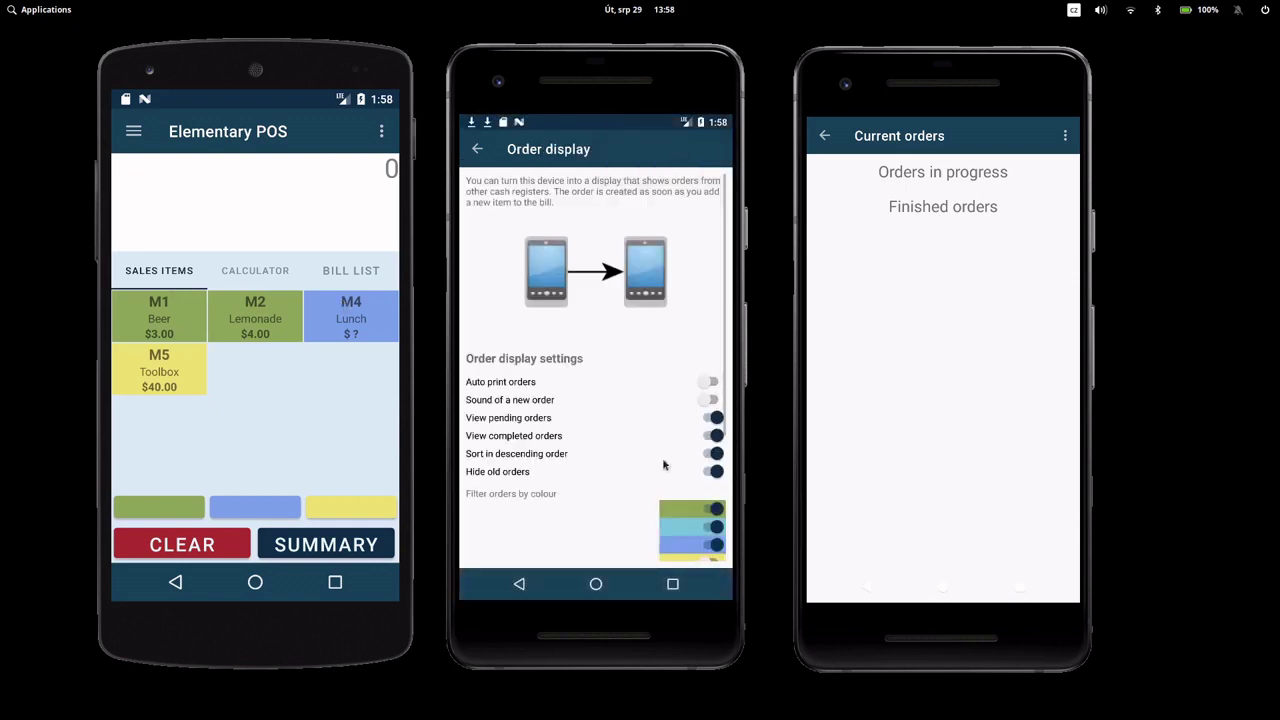
{"action": "scroll", "coordinate": [640, 485], "scroll_direction": "down", "scroll_amount": 1}
{"action": "left_click", "coordinate": [714, 464]}
{"action": "left_click", "coordinate": [714, 481]}
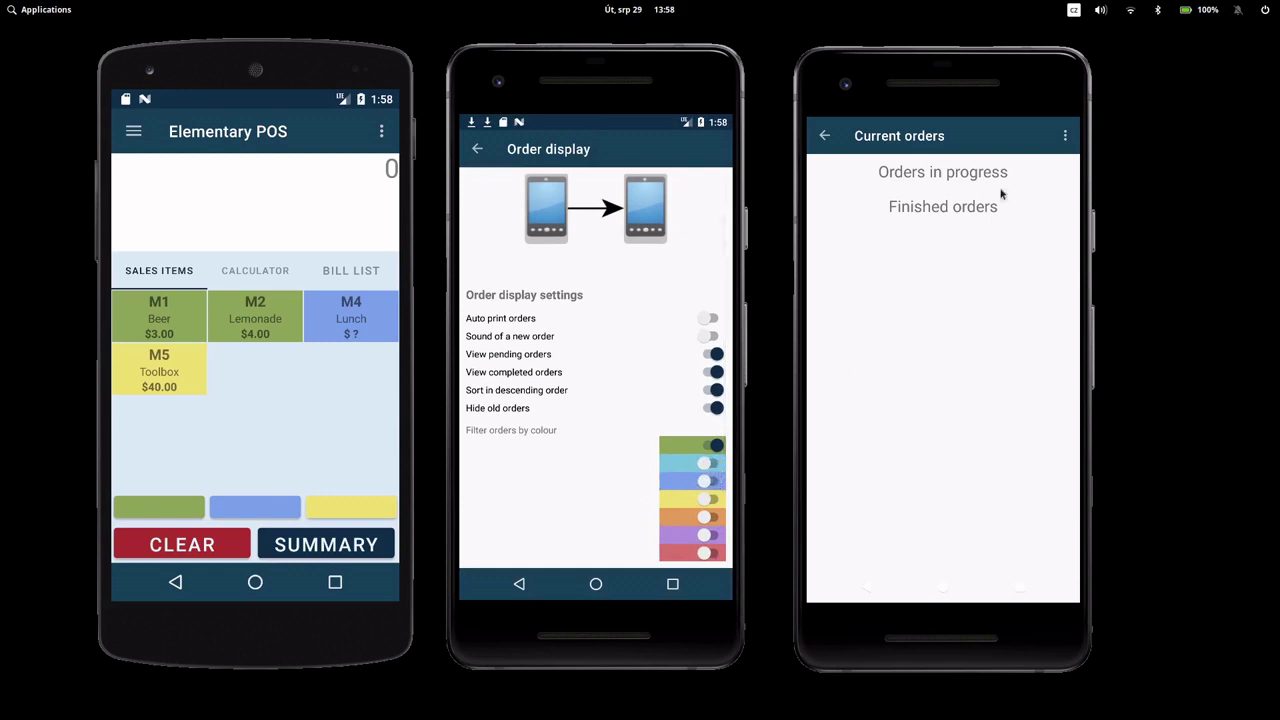
- Limit the third phone's order display colour filter to blue only and return both kitchen displays to current orders
{"action": "left_click", "coordinate": [1066, 137]}
{"action": "left_click", "coordinate": [1012, 134]}
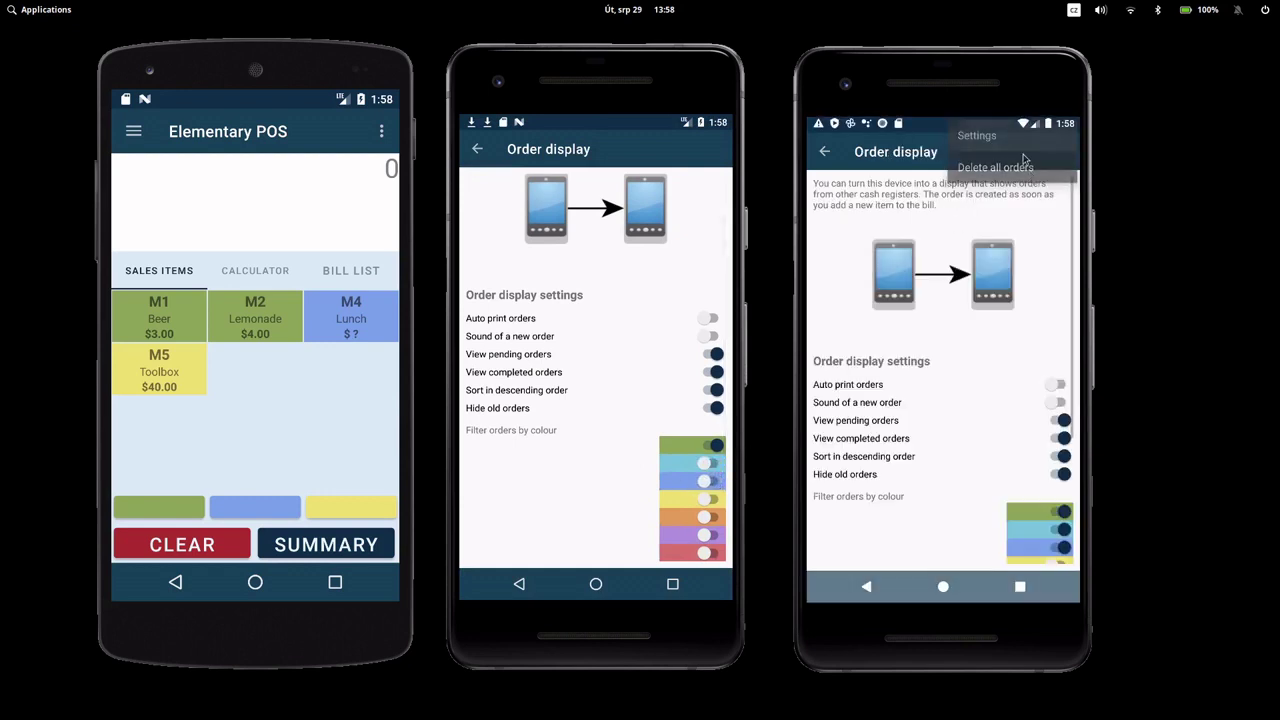
{"action": "scroll", "coordinate": [979, 389], "scroll_direction": "down", "scroll_amount": 1}
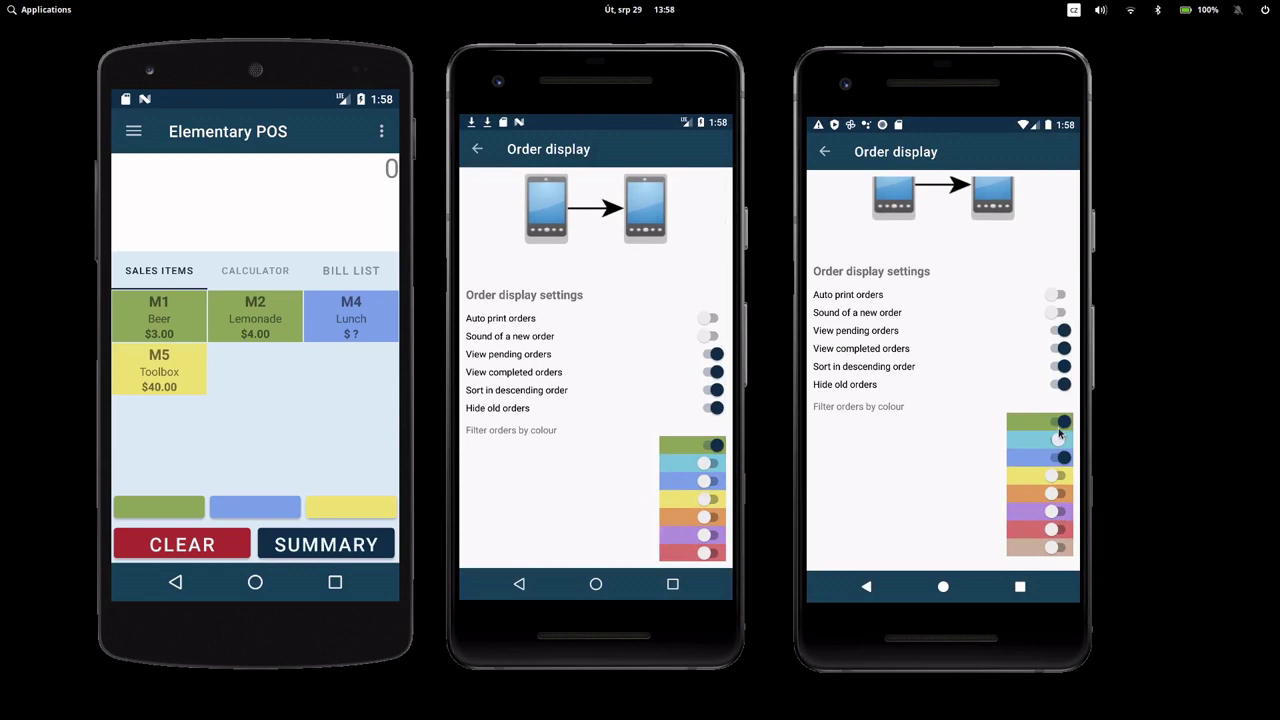
{"action": "left_click", "coordinate": [824, 150]}
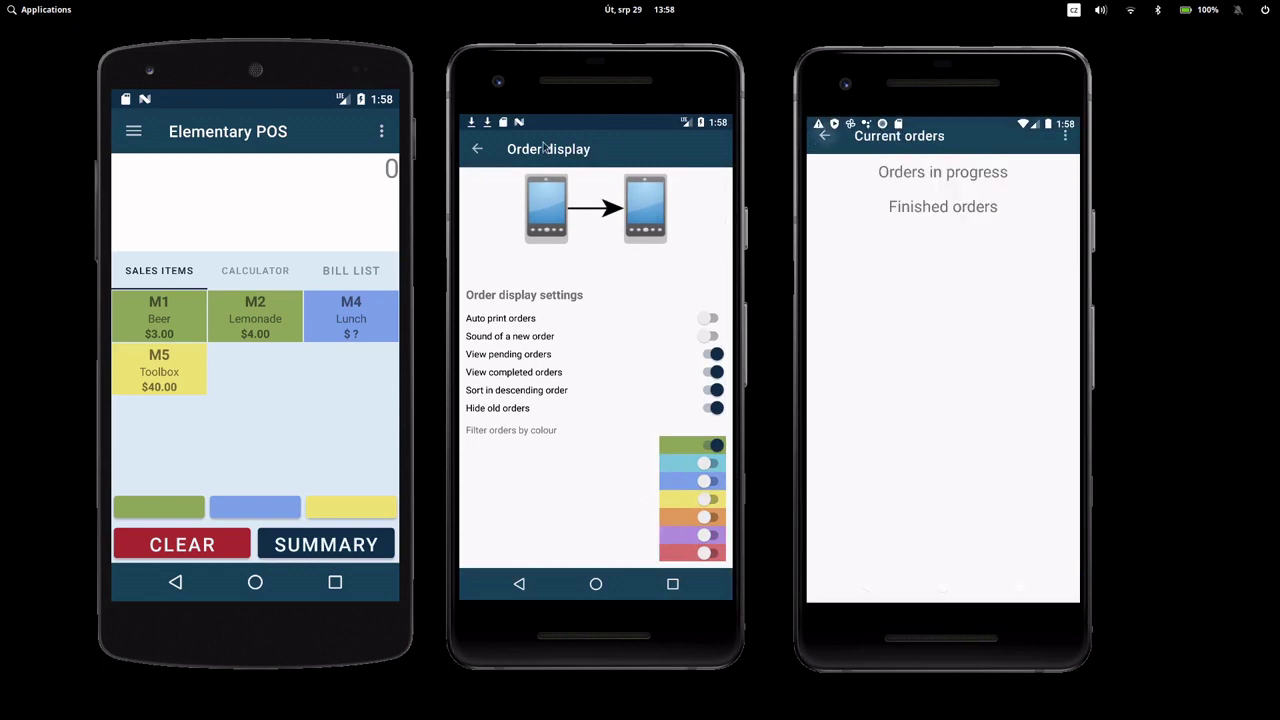
{"action": "left_click", "coordinate": [477, 148]}
- On the first phone, ring up one Beer and one Lunch priced at $5 and open a new bill for them
{"action": "left_click", "coordinate": [183, 317]}
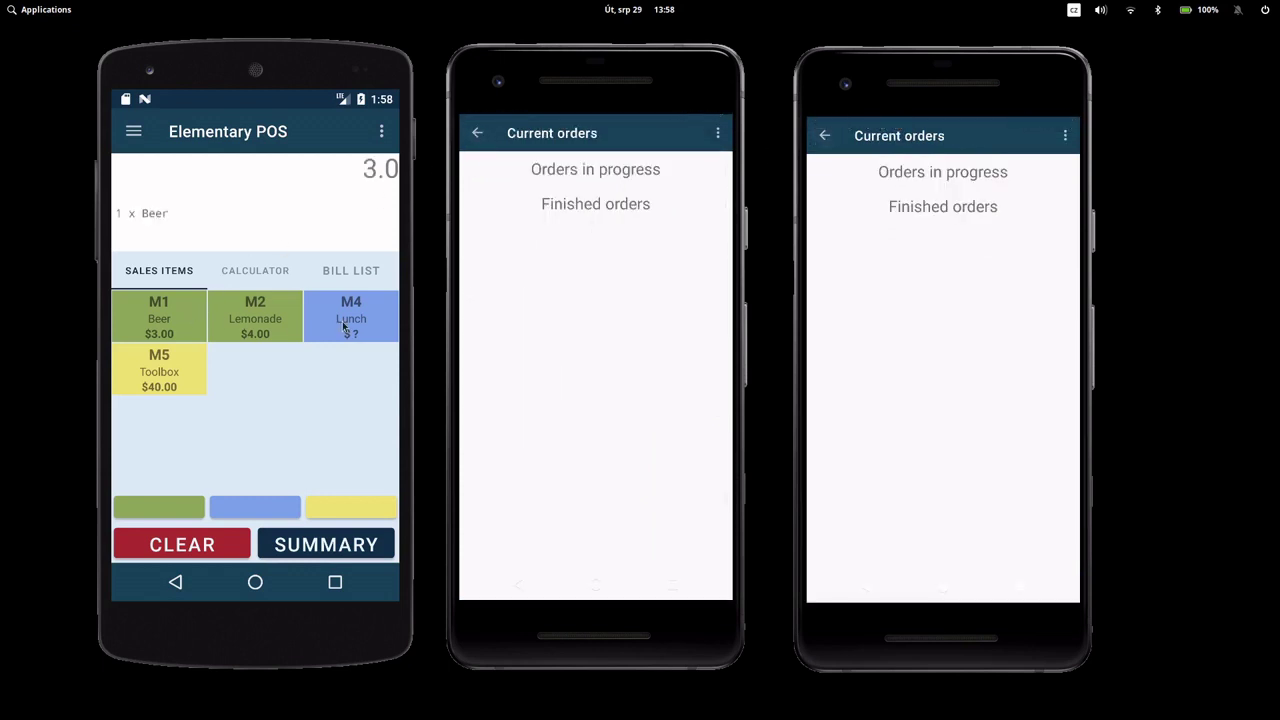
{"action": "left_click", "coordinate": [343, 325]}
{"action": "left_click", "coordinate": [255, 296]}
{"action": "left_click", "coordinate": [300, 512]}
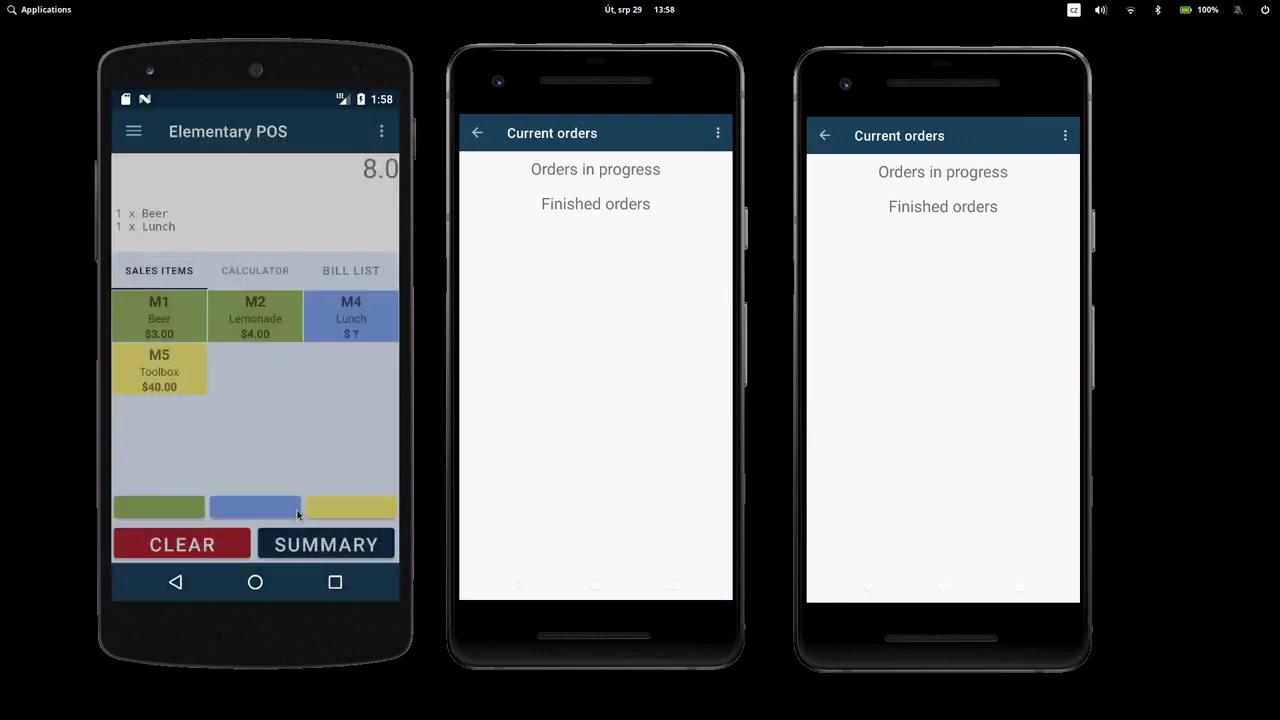
{"action": "left_click", "coordinate": [300, 545]}
{"action": "left_click", "coordinate": [337, 182]}
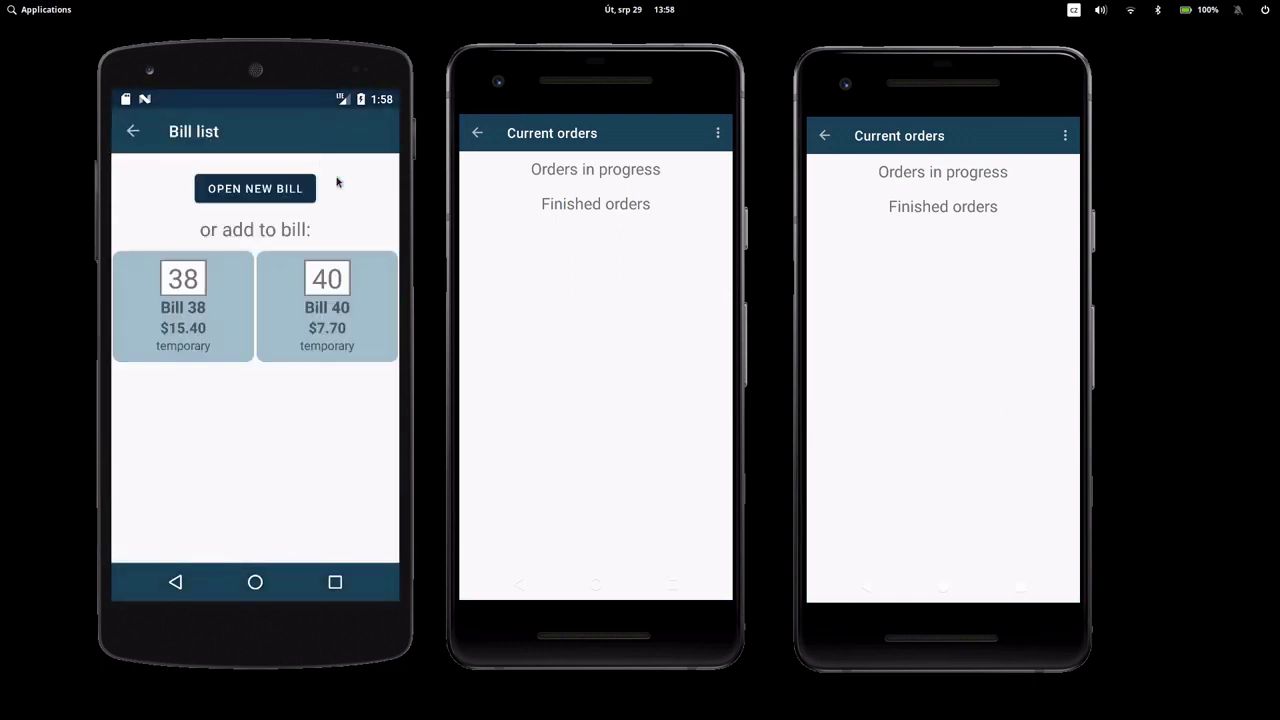
{"action": "left_click", "coordinate": [286, 195]}
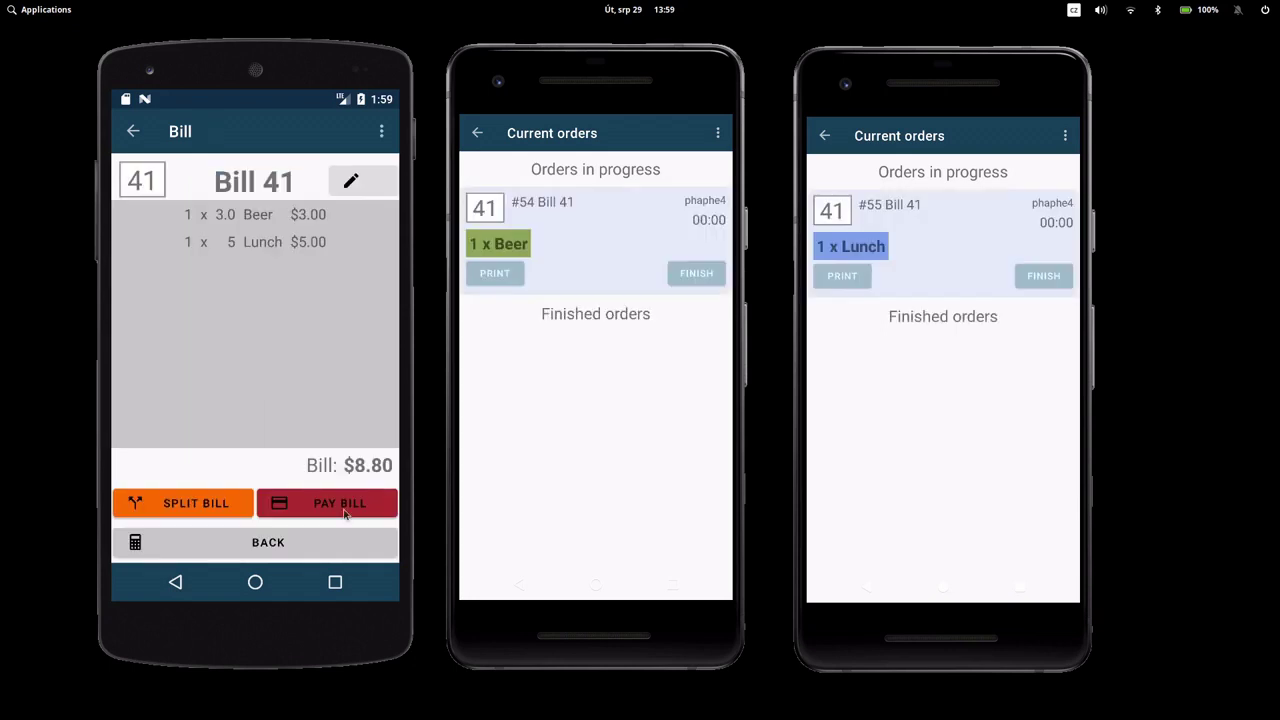